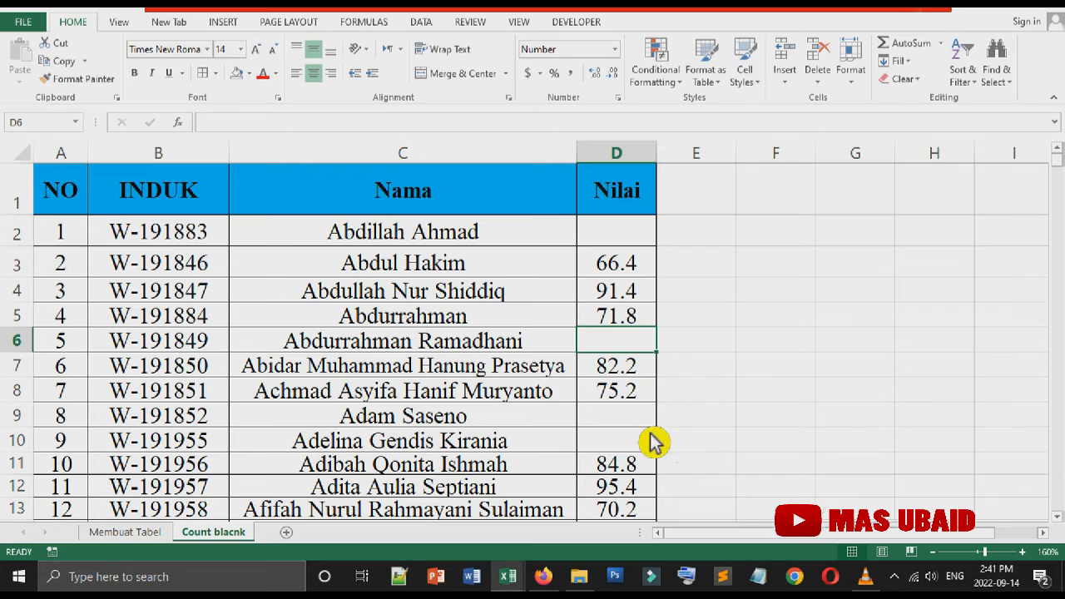
Look over the student table's rows and check which Nilai cells are missing a score.
click(631, 416)
click(620, 237)
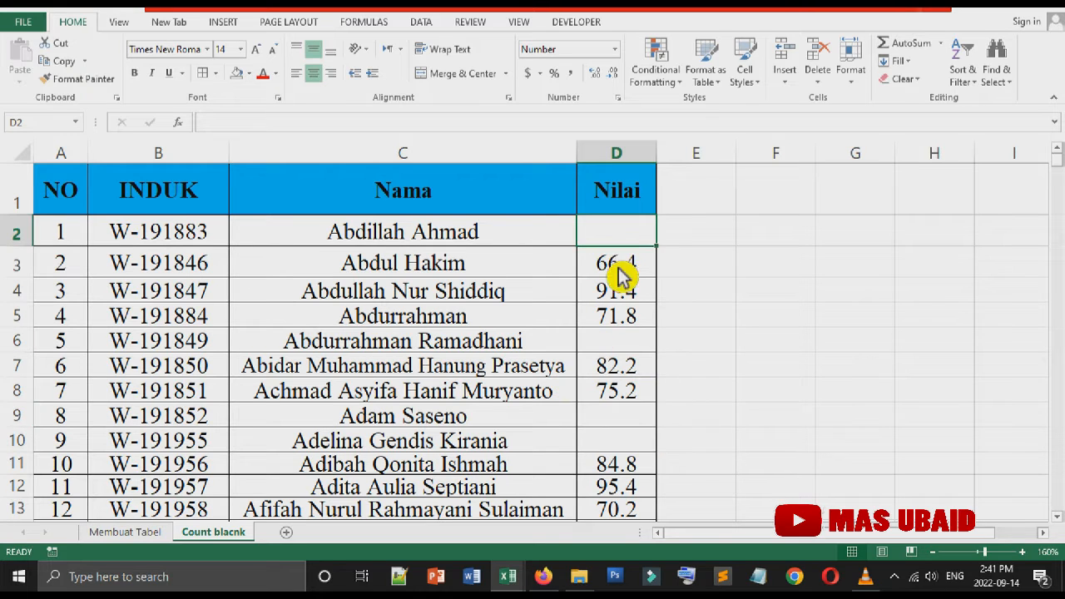
click(121, 268)
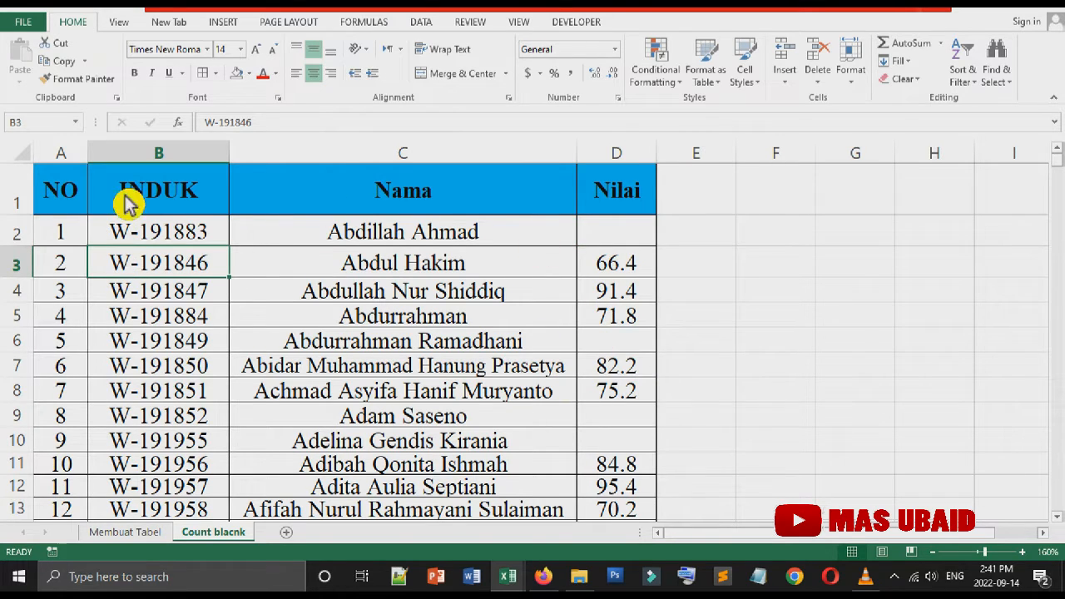
click(545, 301)
scroll(614, 370, down, 2)
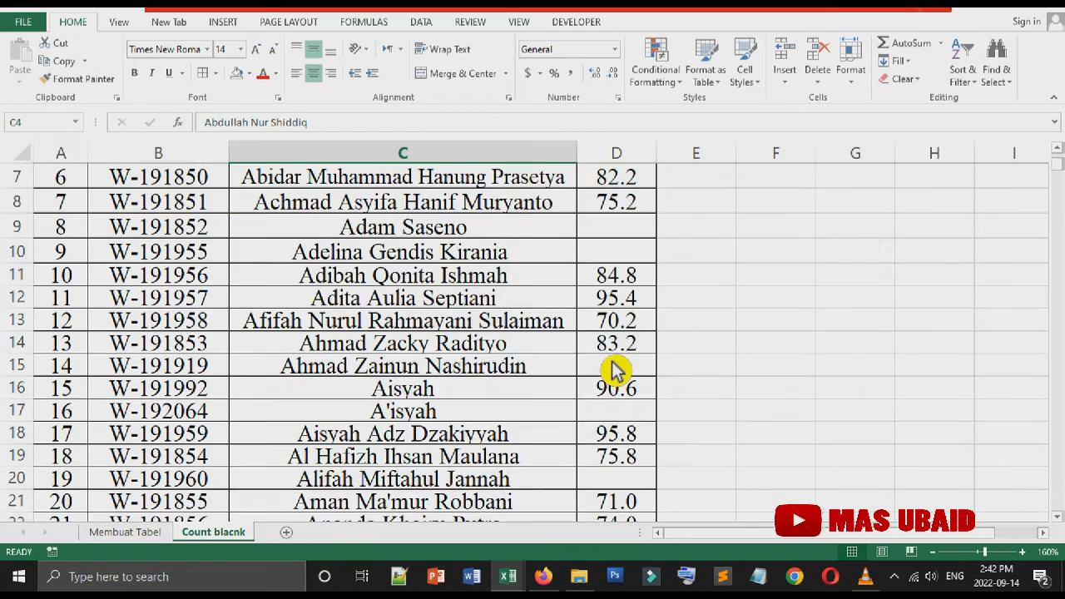
scroll(614, 370, up, 2)
scroll(614, 370, down, 4)
scroll(614, 370, up, 4)
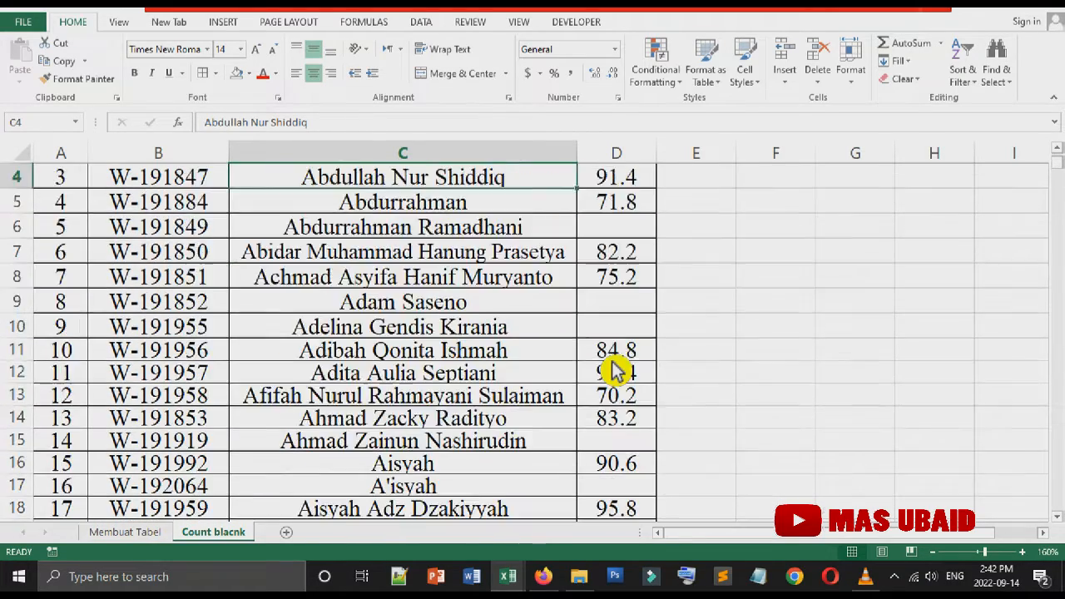
click(156, 243)
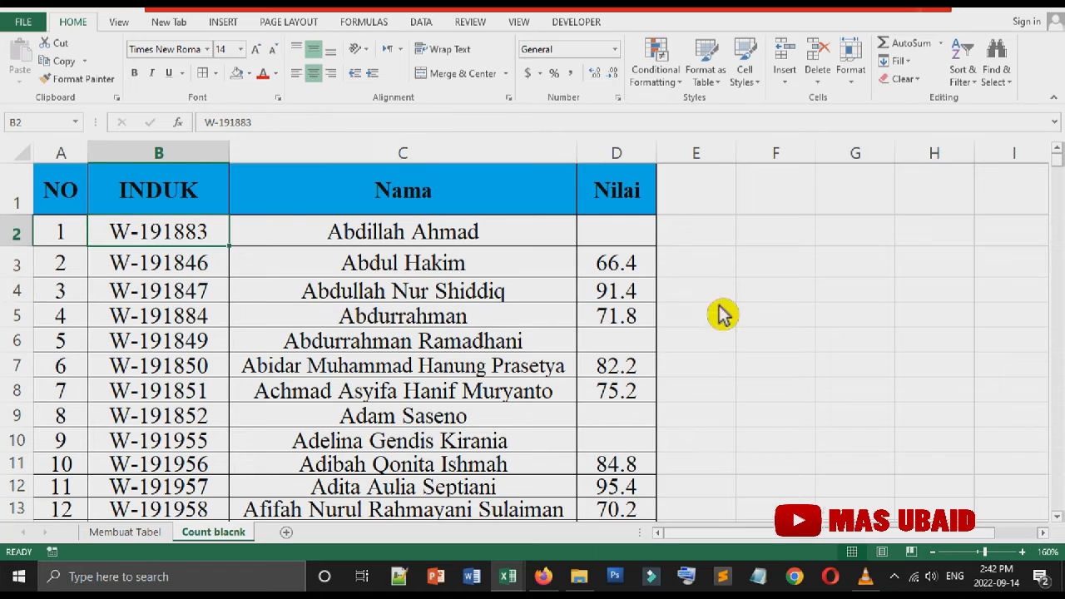
Examine the NO, INDUK, Nama and Nilai headers and scan the Nilai column for empty cells.
key(ctrl+Home)
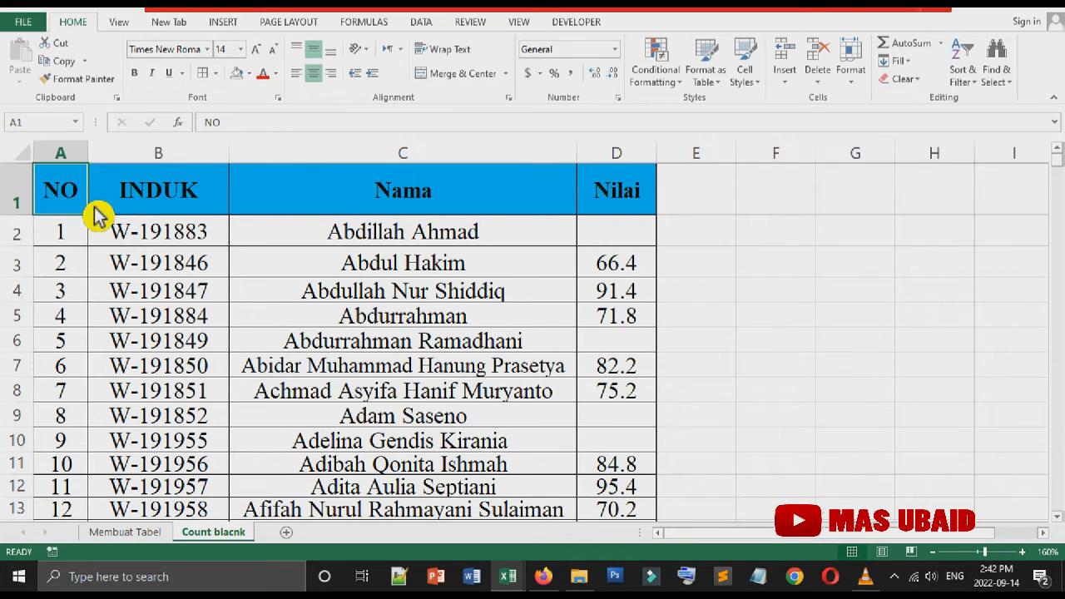
click(205, 212)
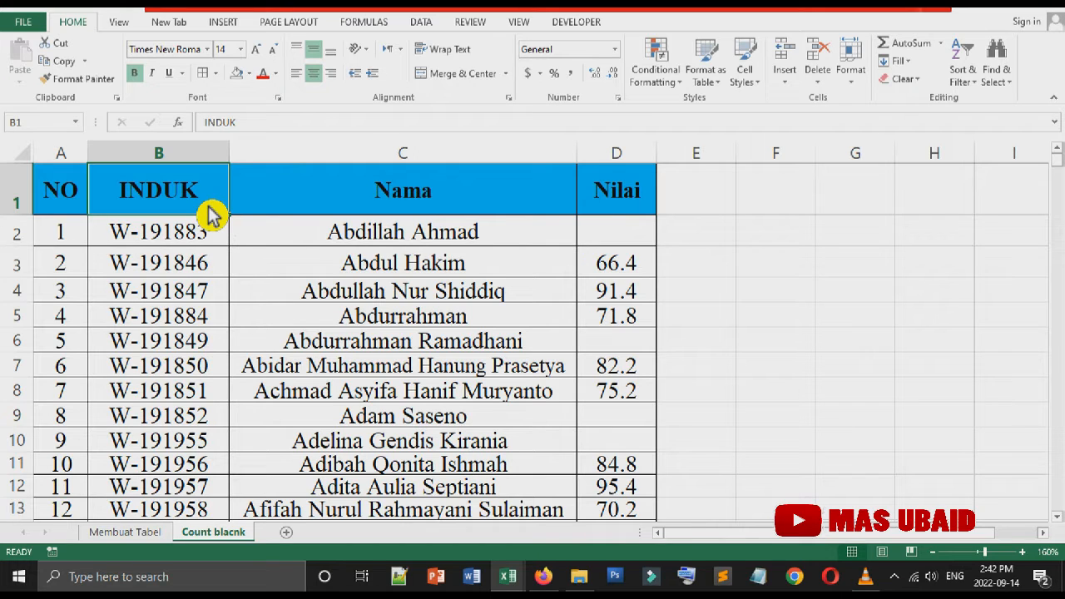
click(484, 212)
click(626, 204)
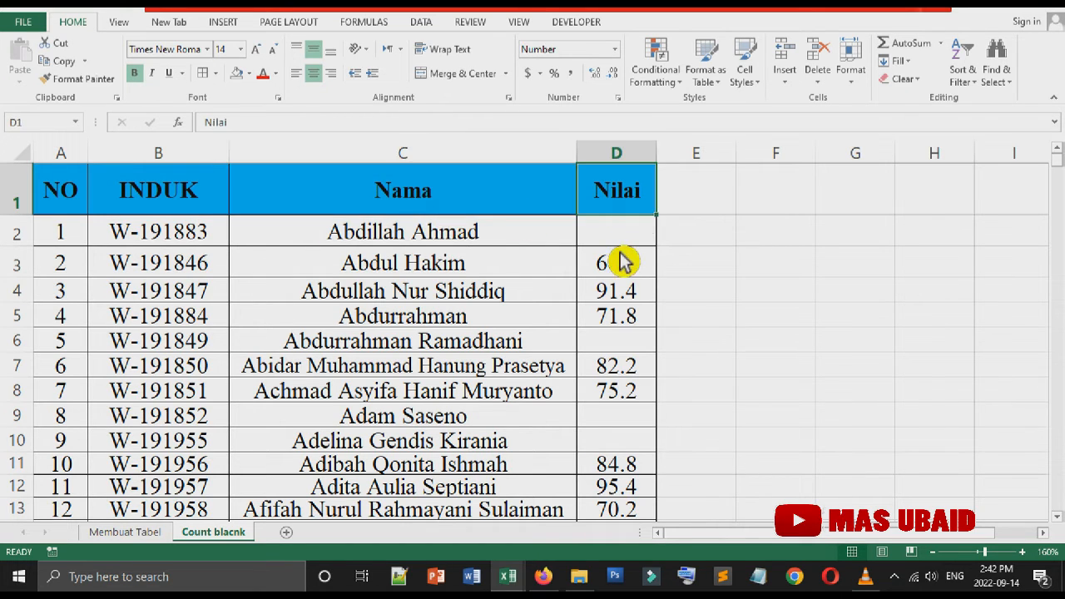
click(628, 238)
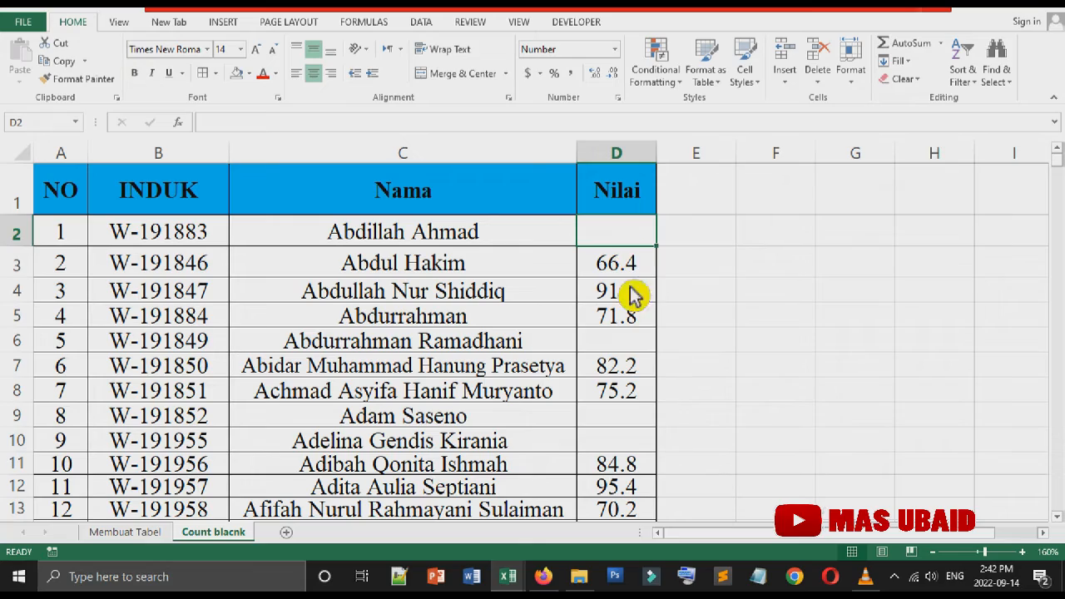
click(637, 341)
scroll(637, 322, down, 1)
scroll(637, 321, up, 1)
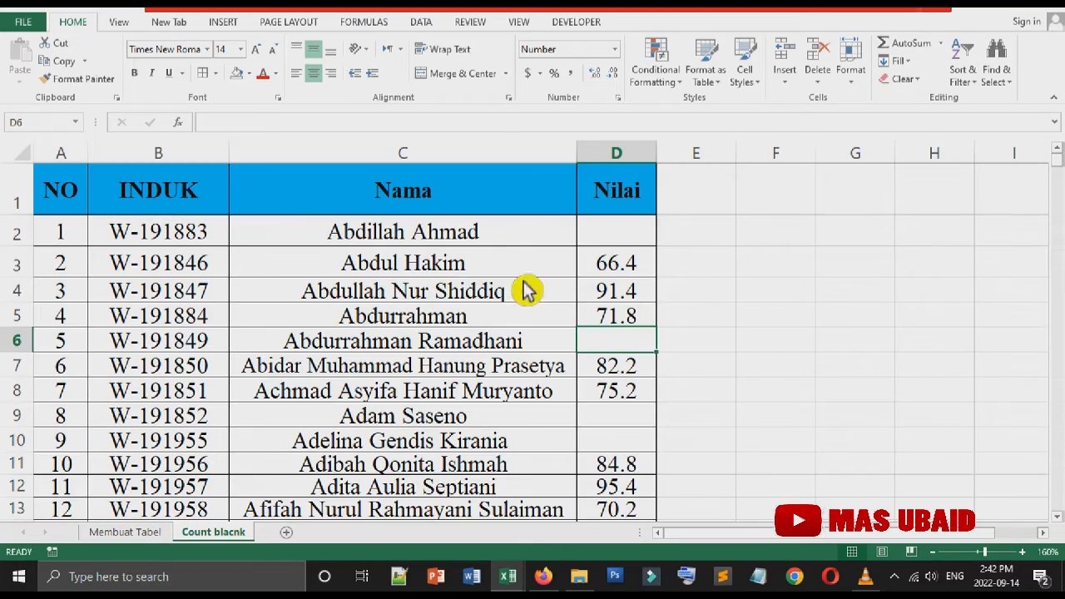
scroll(613, 377, down, 13)
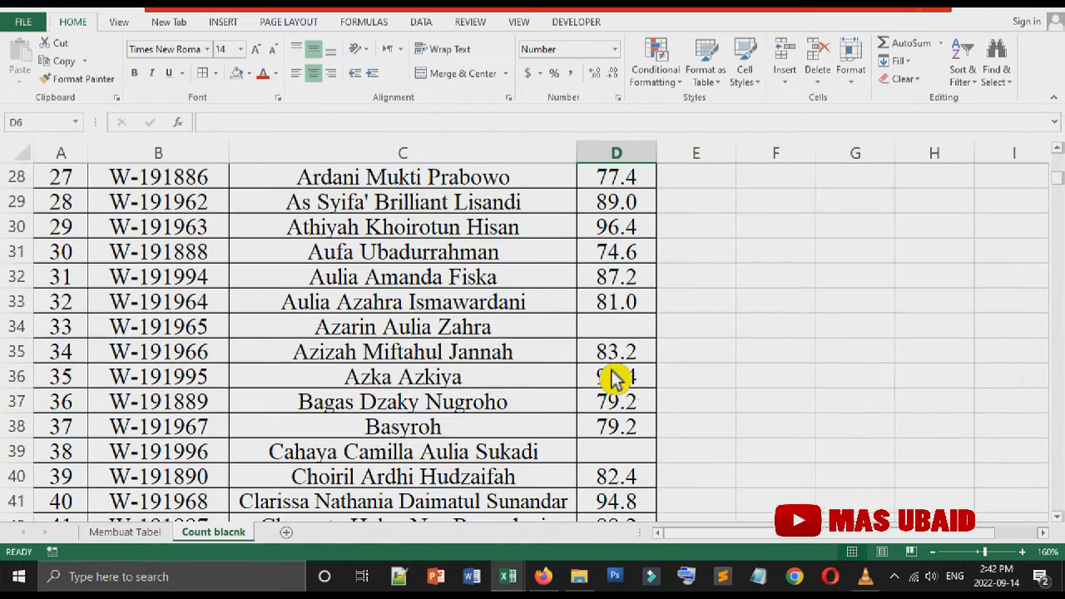
scroll(613, 378, down, 4)
scroll(613, 379, up, 15)
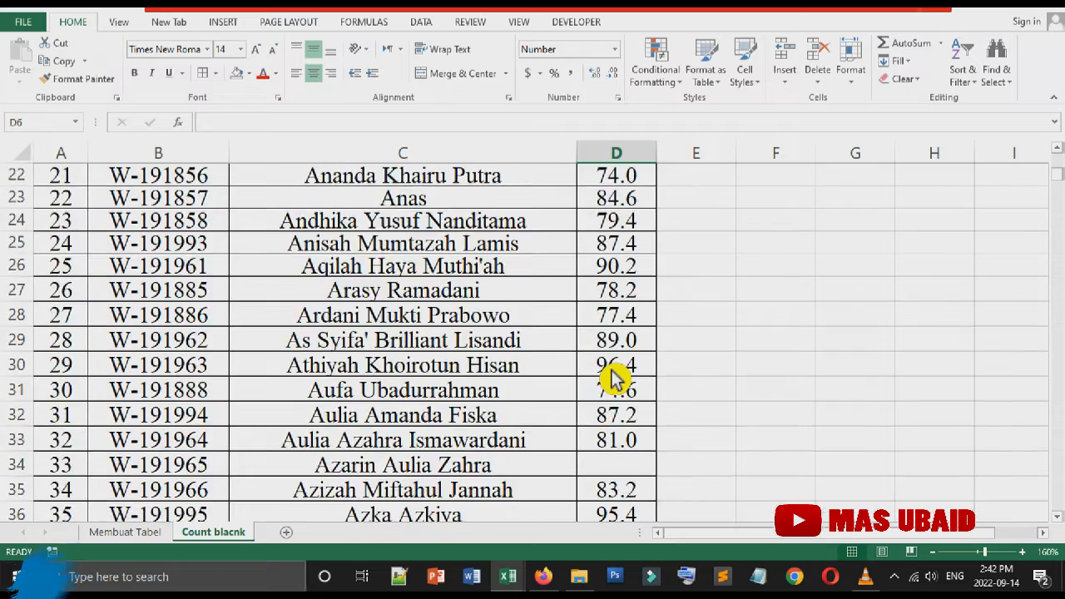
scroll(614, 379, up, 2)
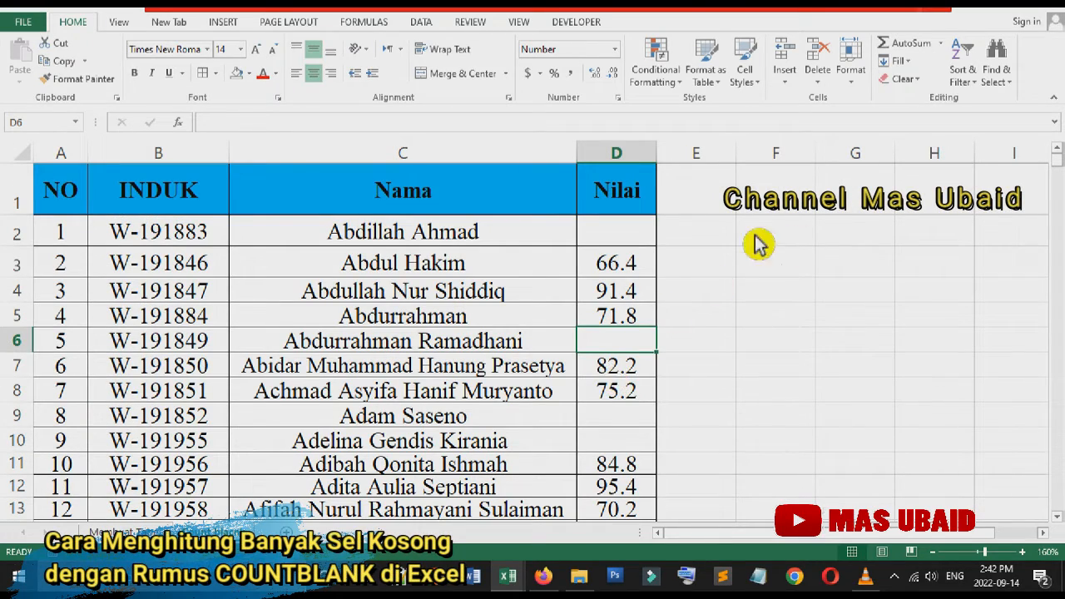
Fill the empty Nilai cells D2 and D6 with the standard orange color.
click(621, 239)
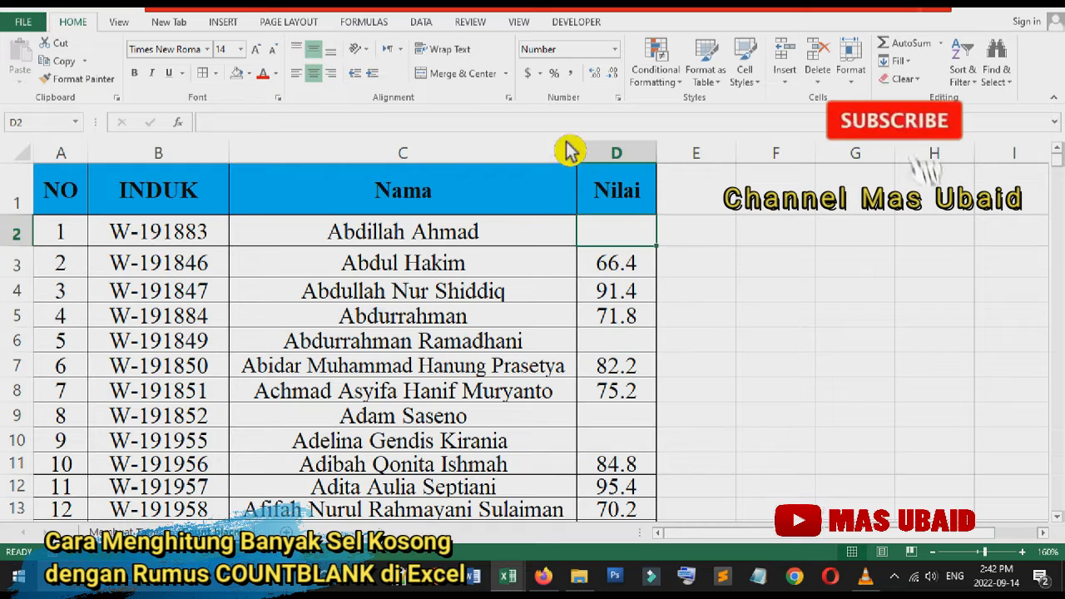
click(249, 73)
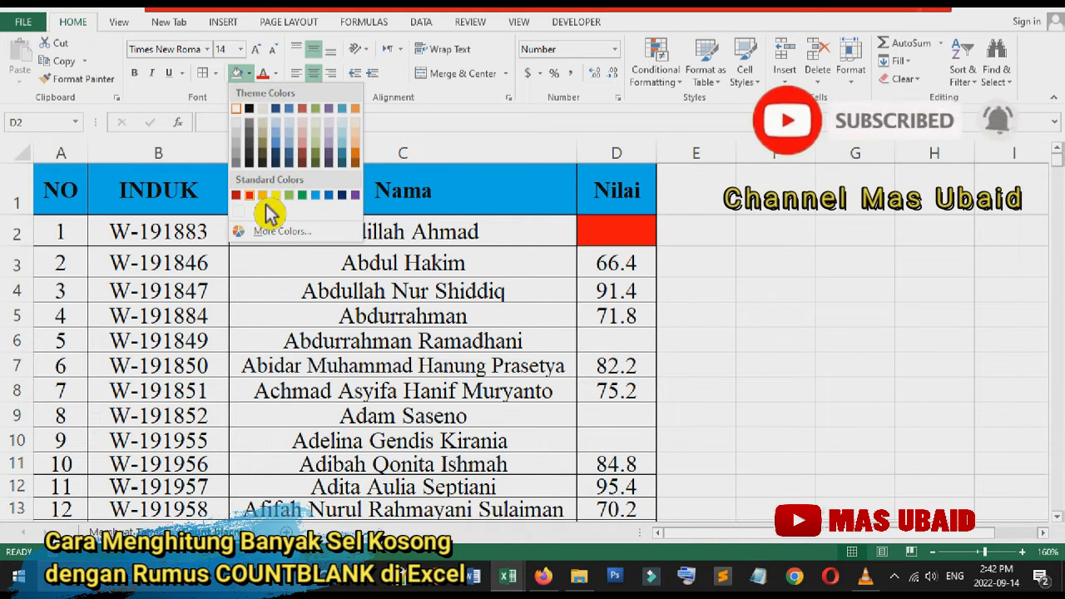
click(263, 196)
click(637, 342)
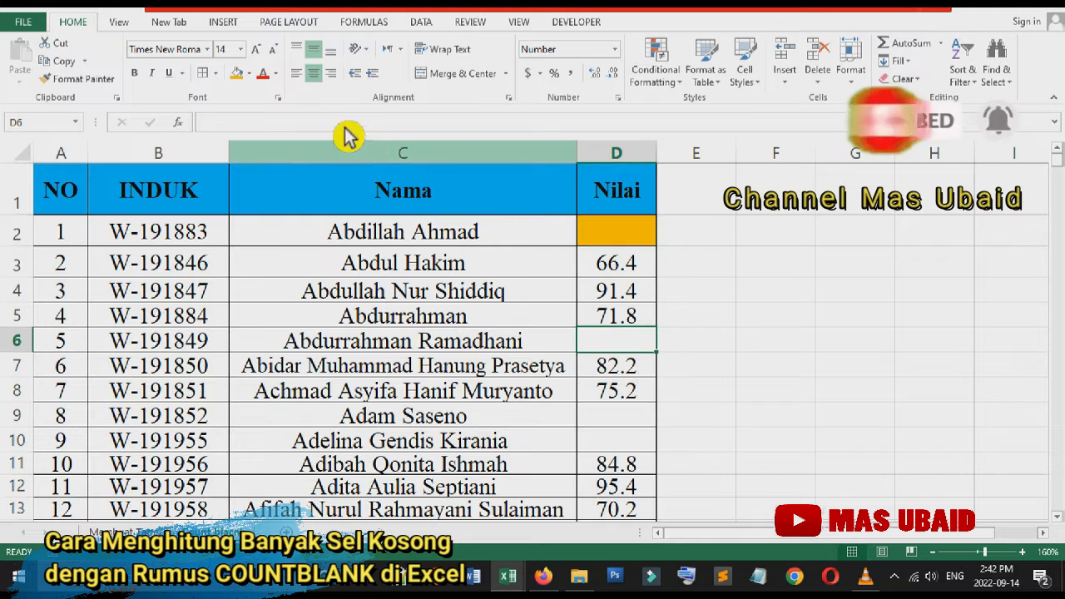
click(237, 74)
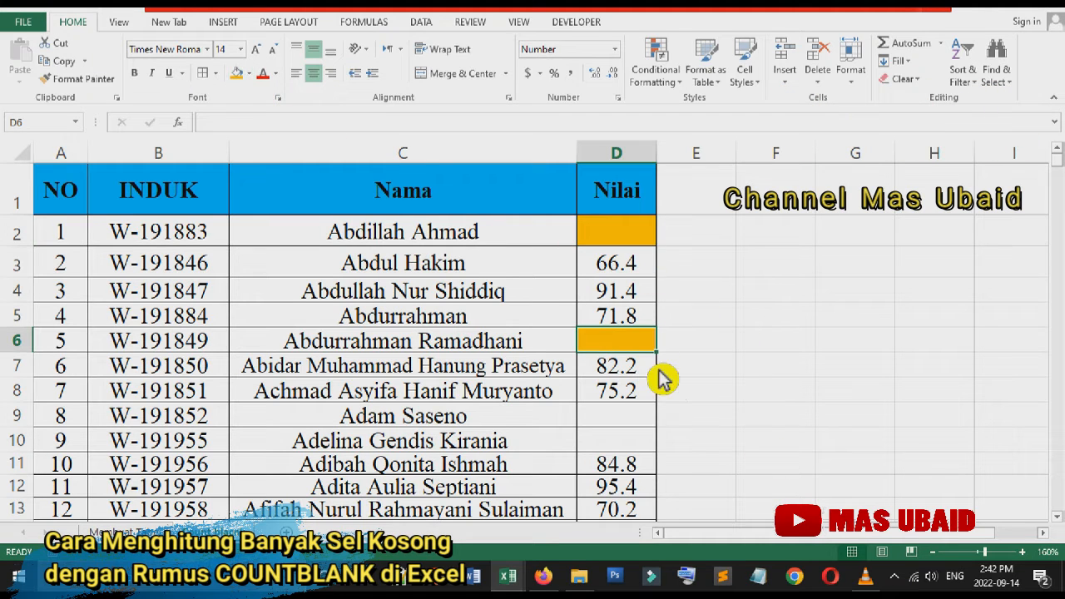
click(642, 418)
click(643, 443)
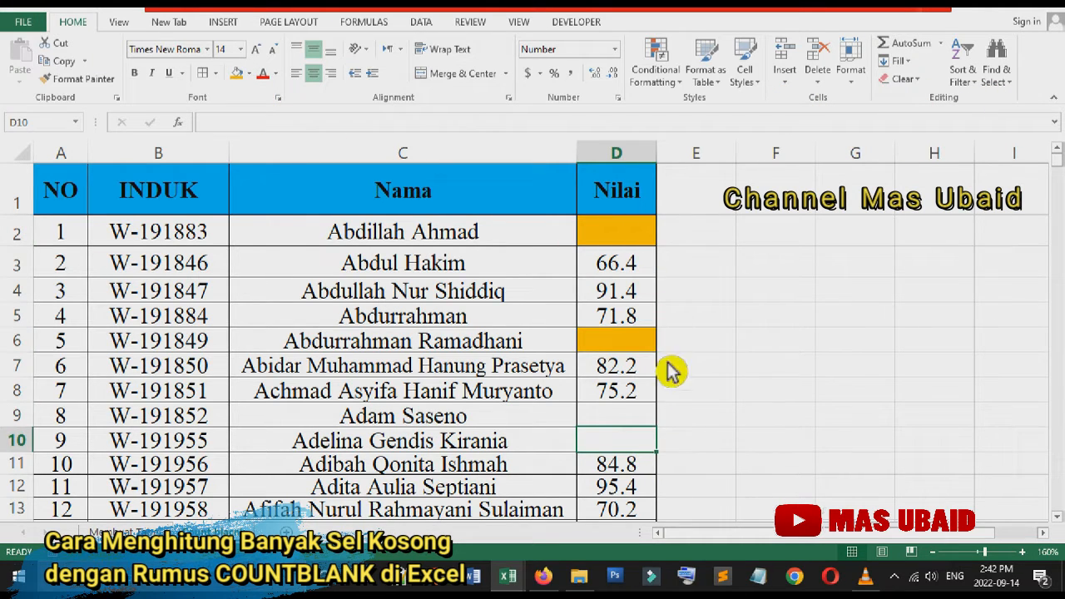
Undo the orange fills on the two empty Nilai cells.
scroll(646, 444, down, 5)
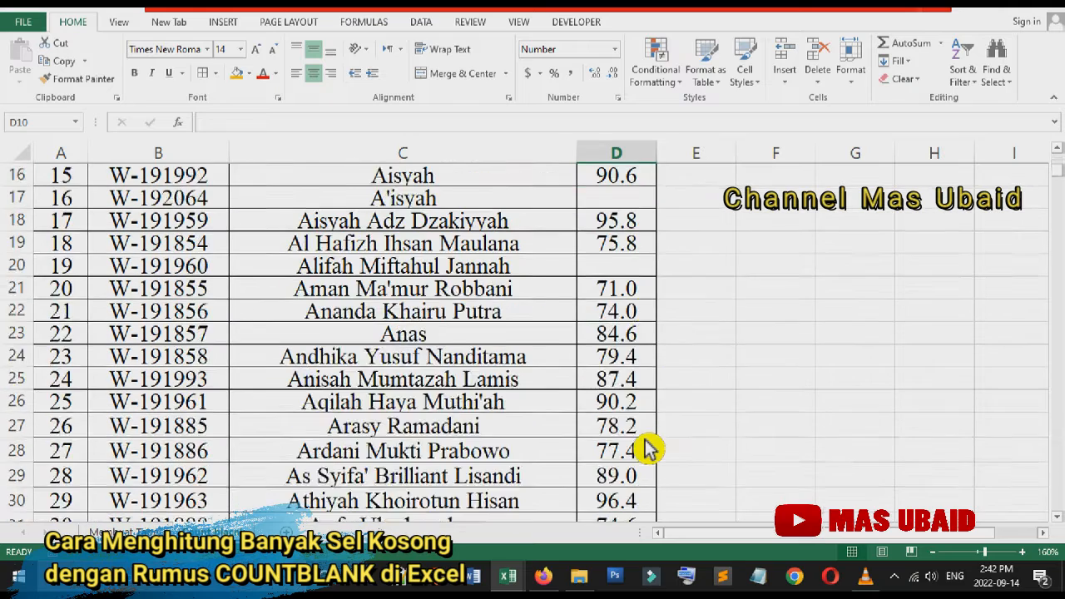
scroll(646, 445, up, 5)
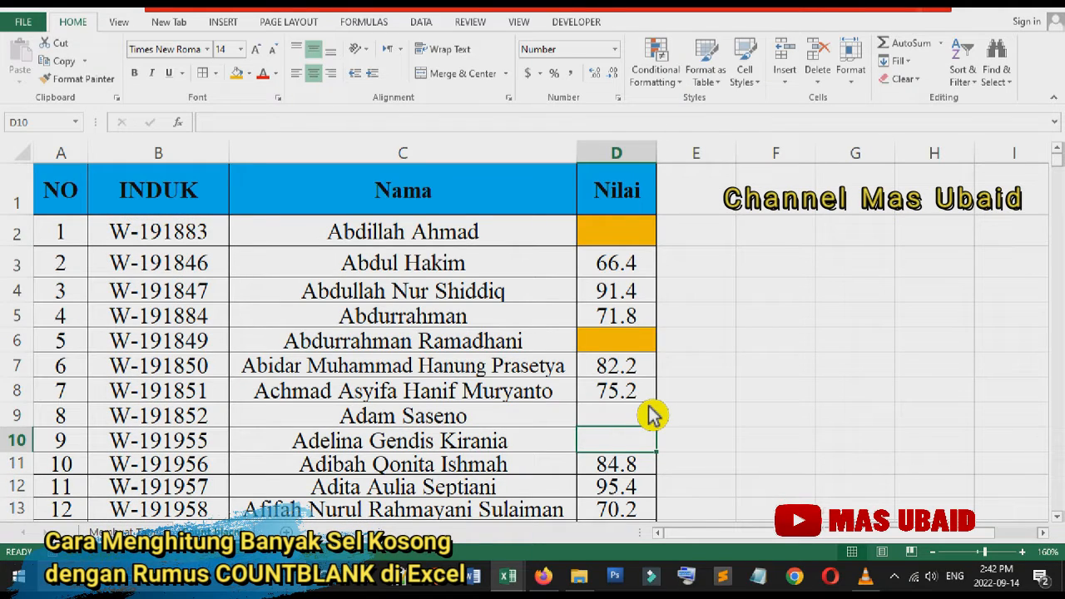
key(ctrl+z)
key(ctrl+z)
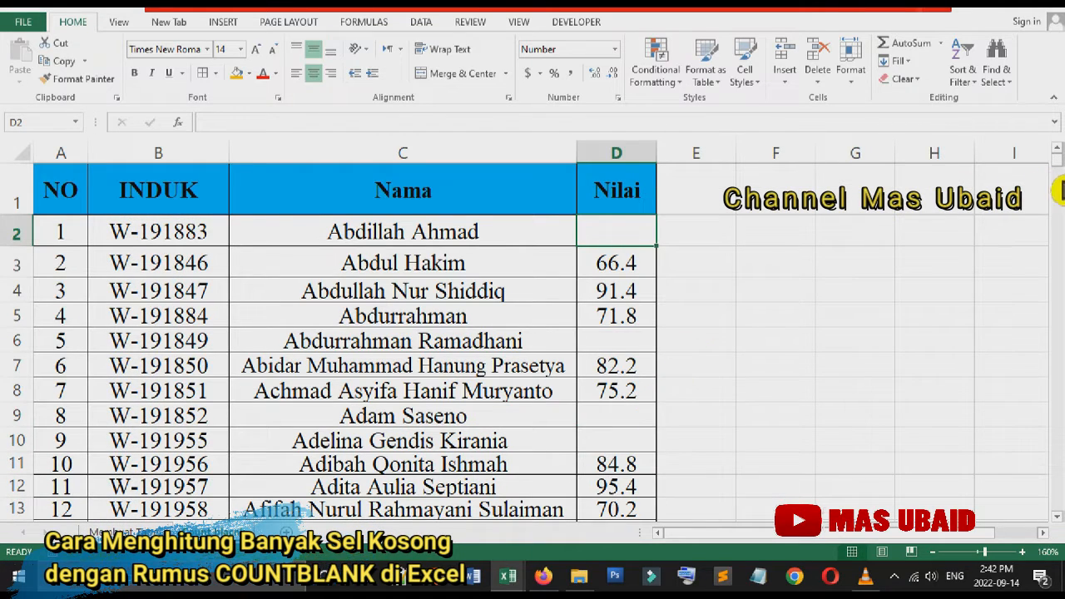
Look through the lower rows of the student list for further empty Nilai cells and return to the first row.
drag(1057, 160, 1055, 245)
click(1011, 249)
click(530, 437)
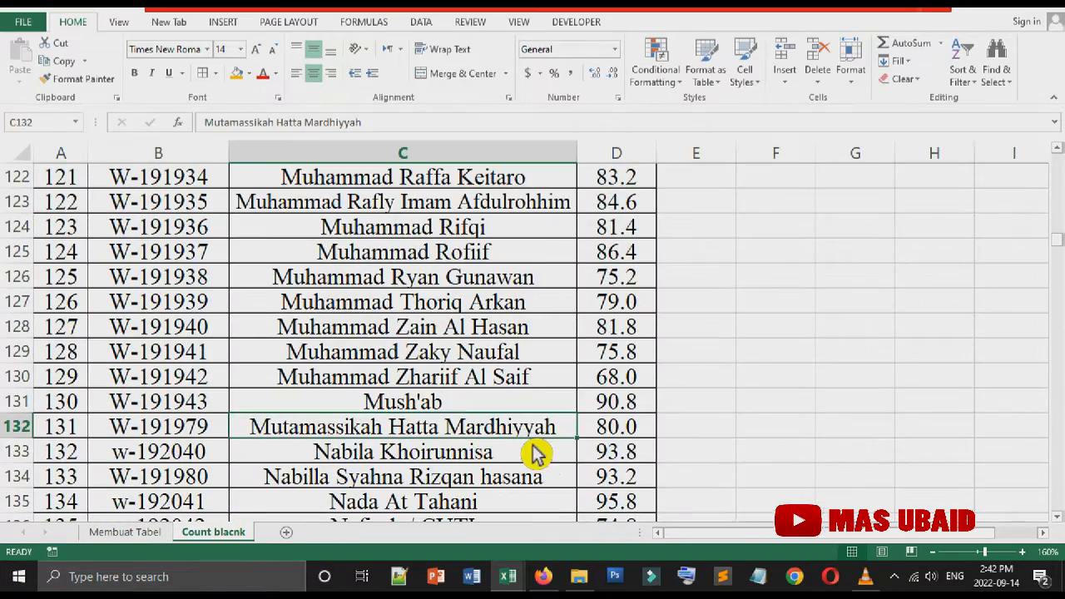
scroll(541, 454, down, 20)
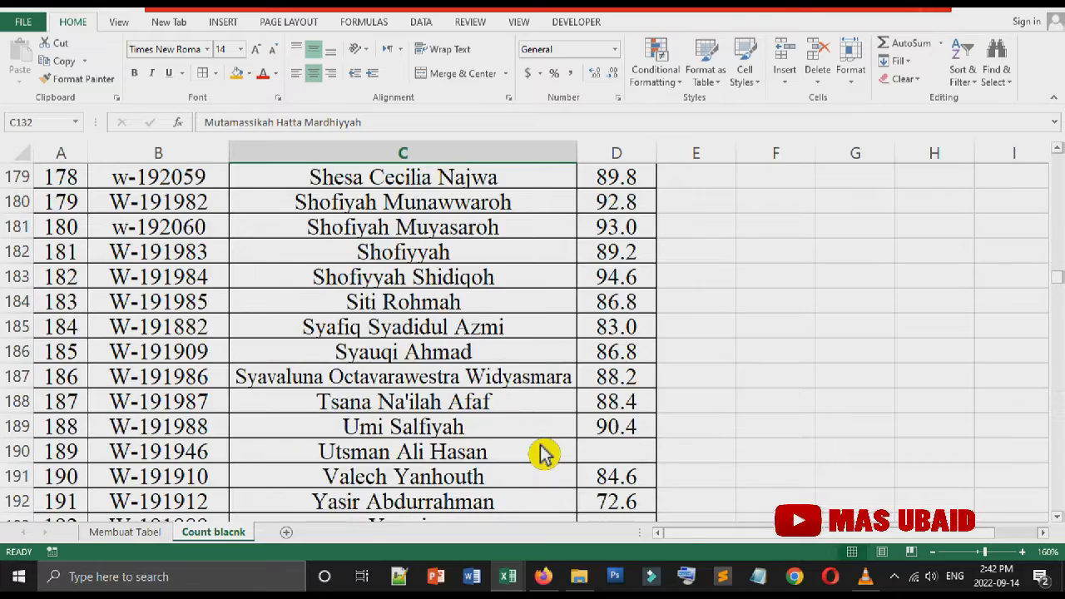
scroll(542, 454, up, 4)
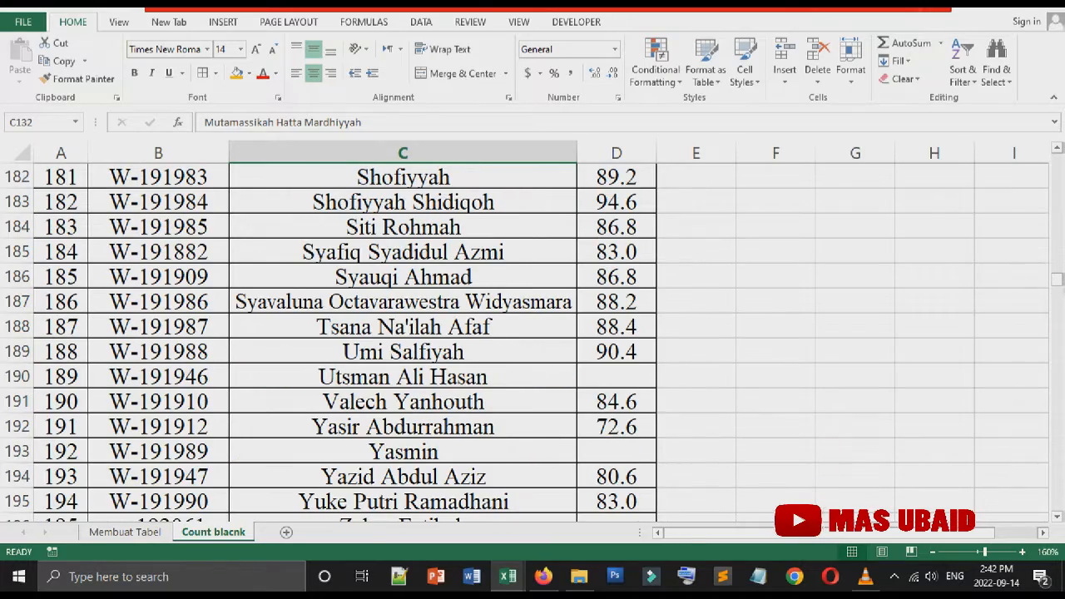
drag(1058, 283, 1057, 160)
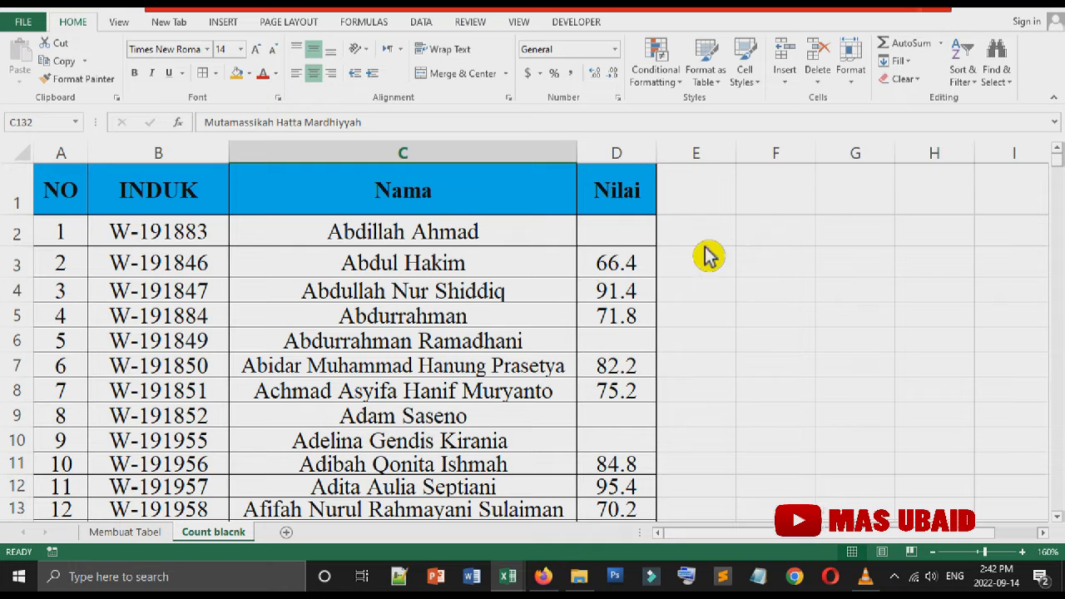
Enter the label "JUMLAH NILAI YANG KOSONG" in cell F3 beside the table.
click(797, 298)
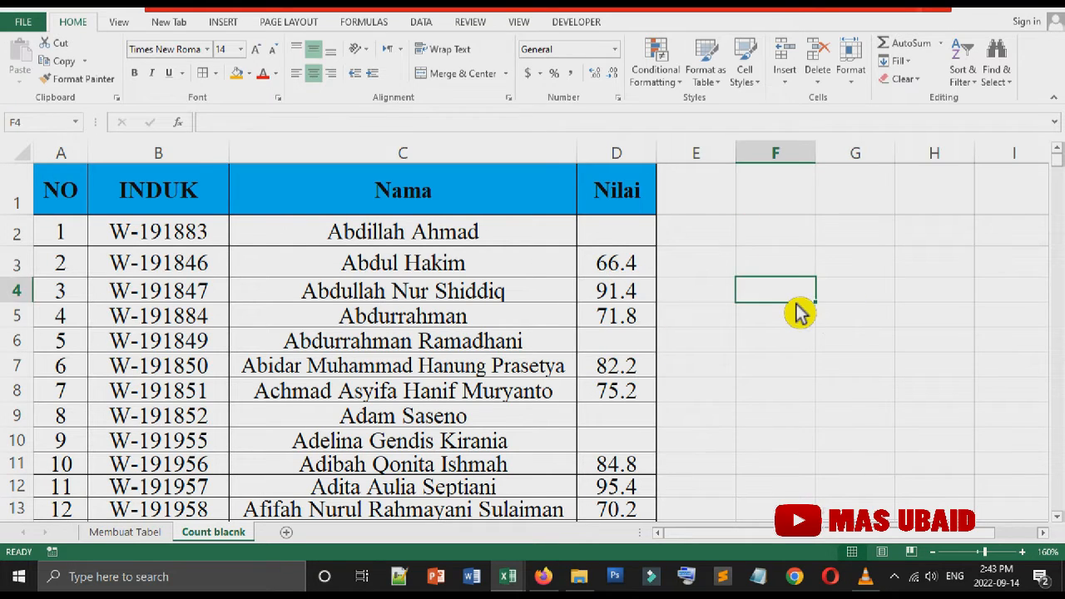
click(812, 271)
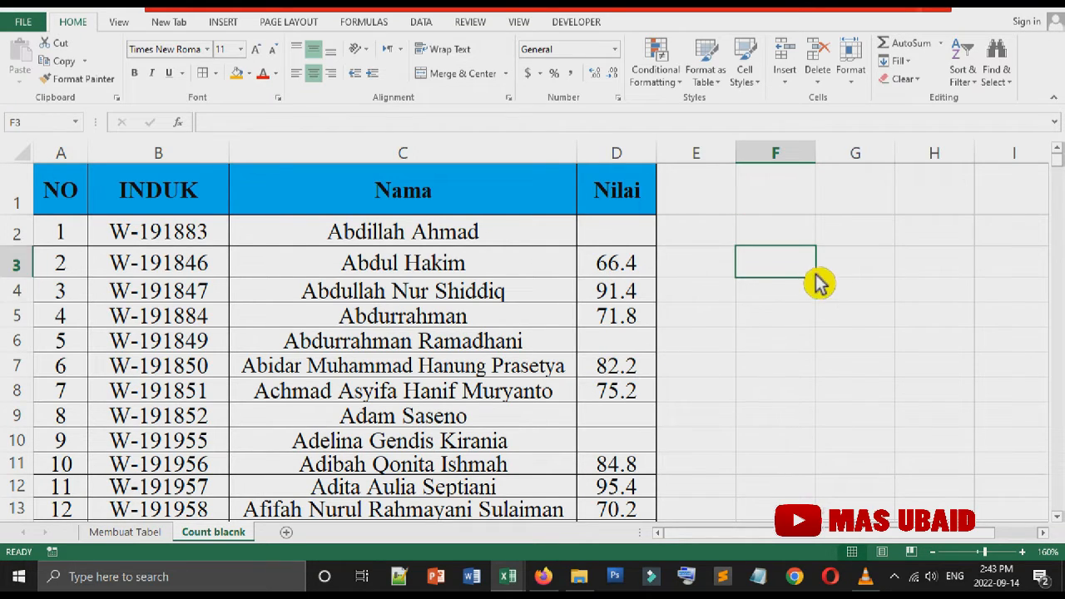
text(J)
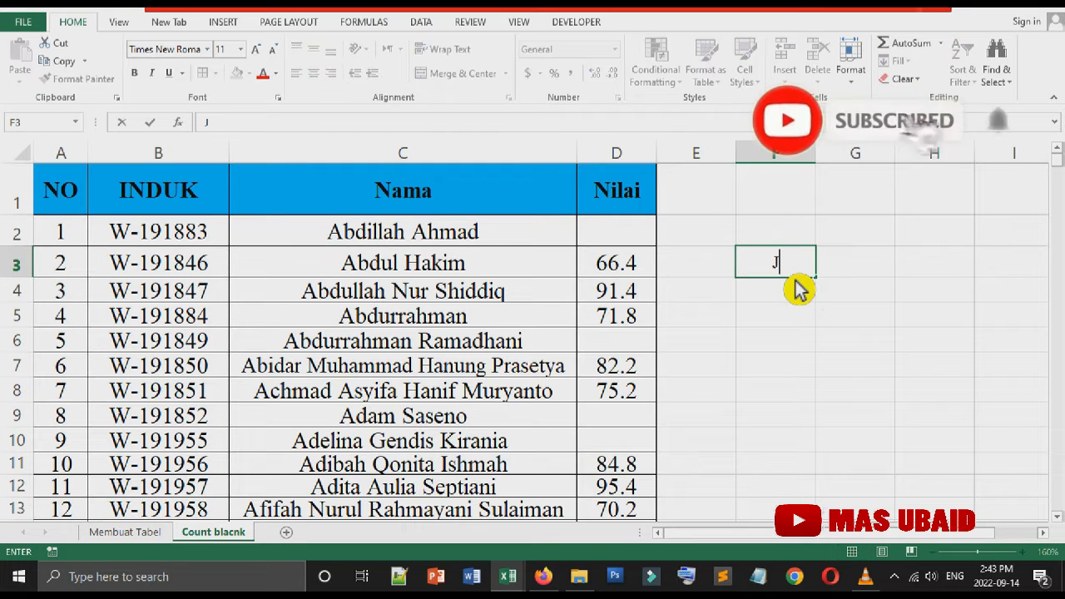
text(UML)
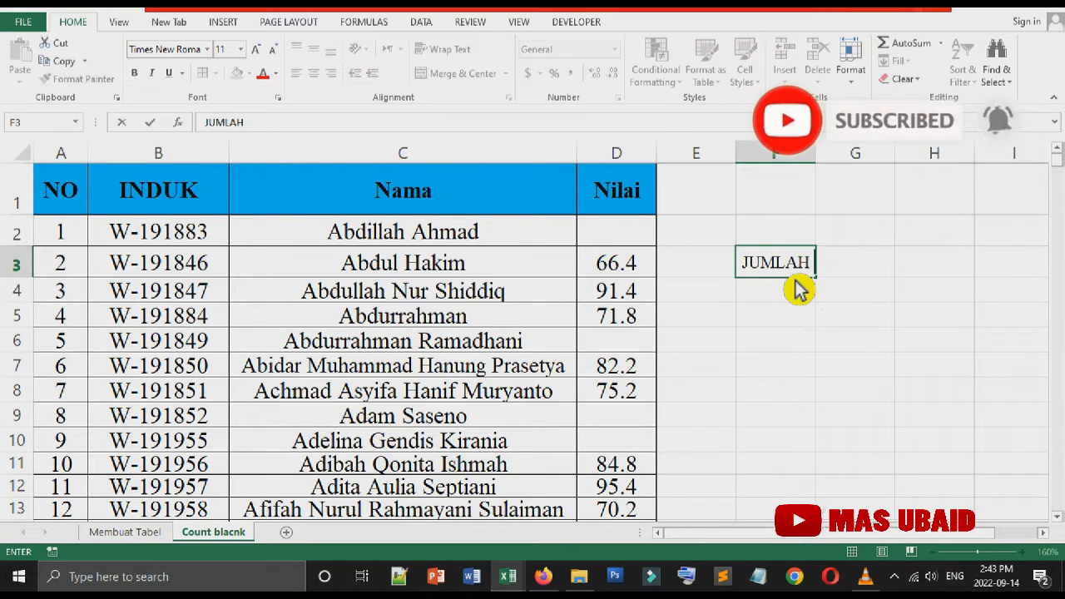
text(AH)
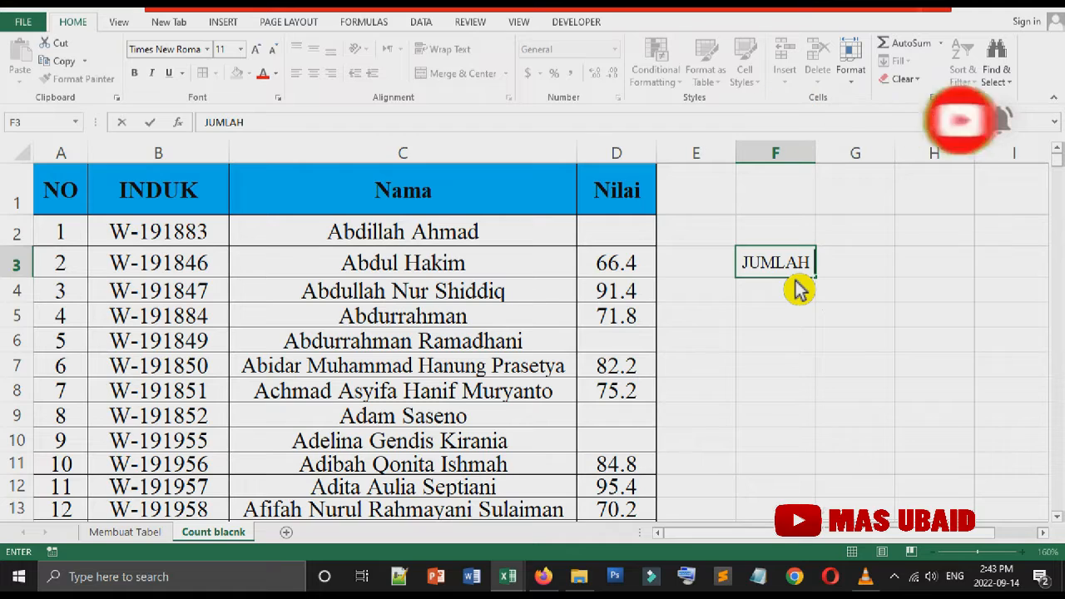
text( K)
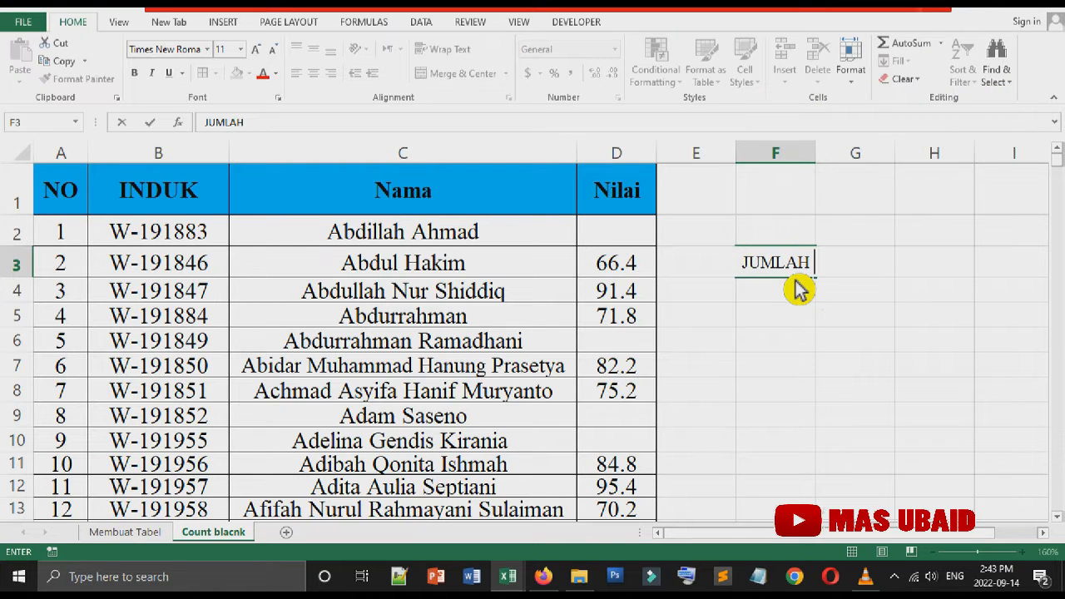
text(ILAI YAN)
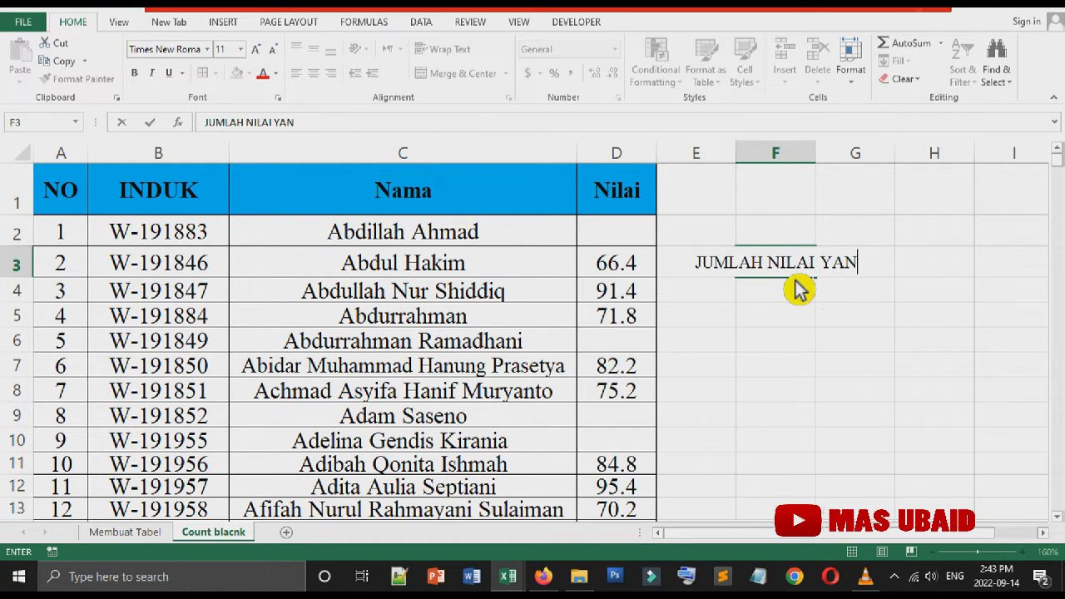
text(G KOSONG)
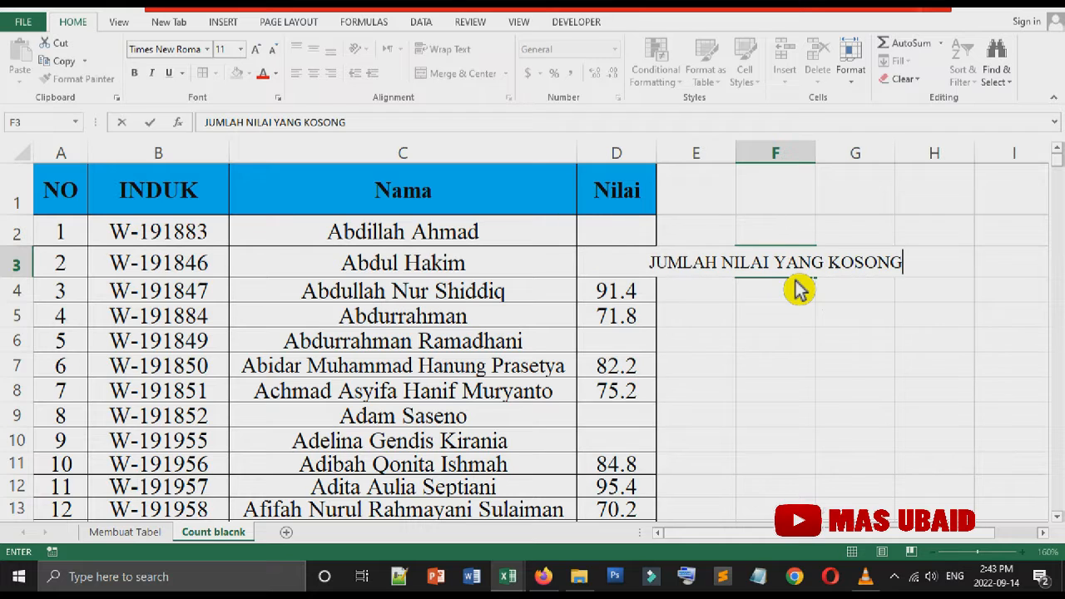
key(Return)
key(Up)
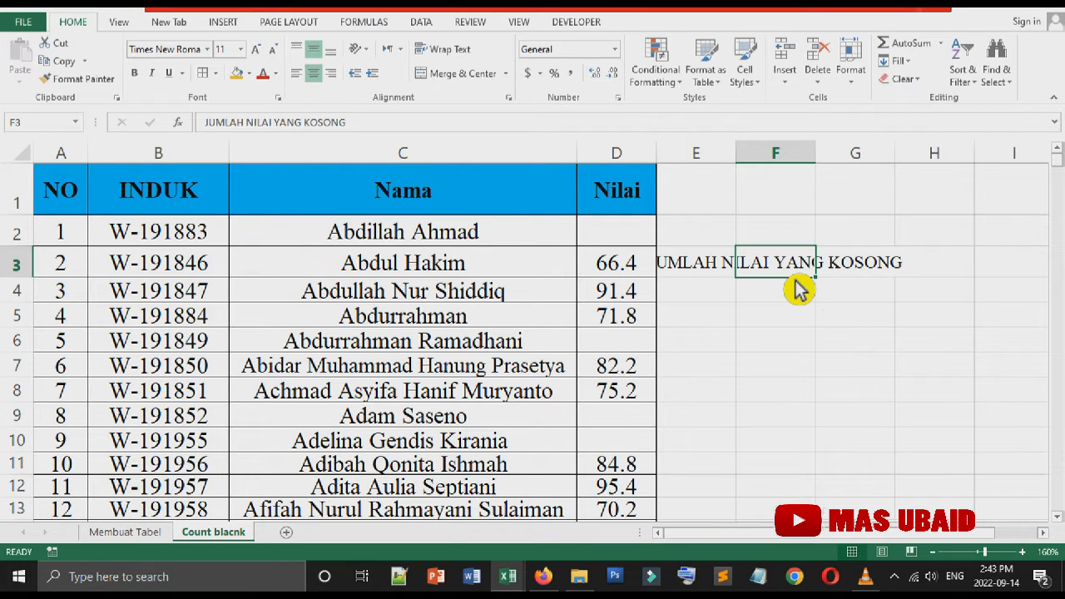
Merge and center the label "JUMLAH NILAI YANG KOSONG" across F3:I3 and make it bold.
drag(797, 290, 1003, 286)
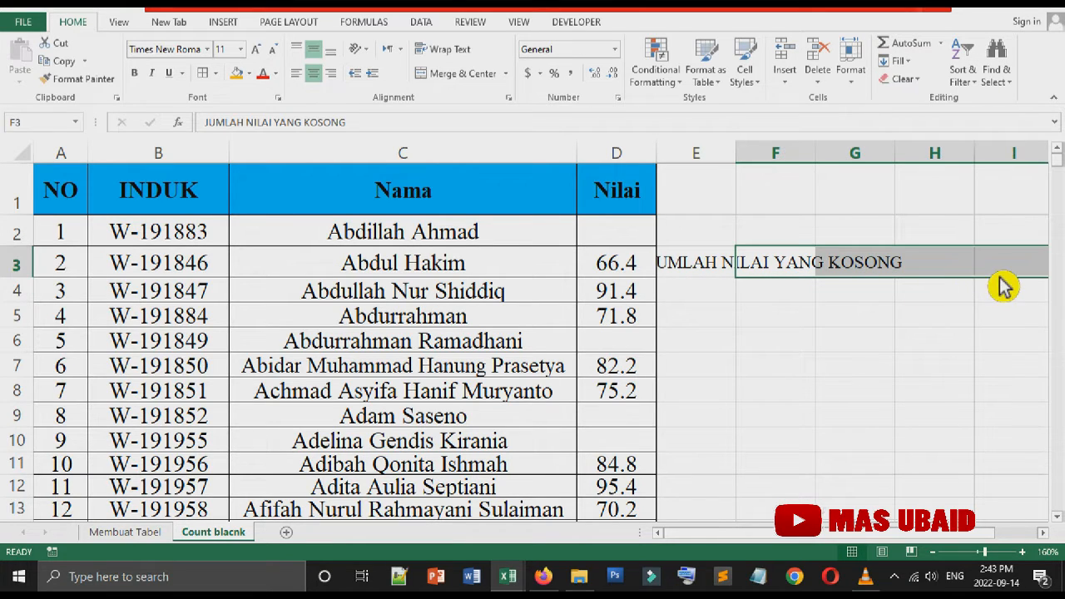
click(456, 73)
click(854, 320)
click(842, 270)
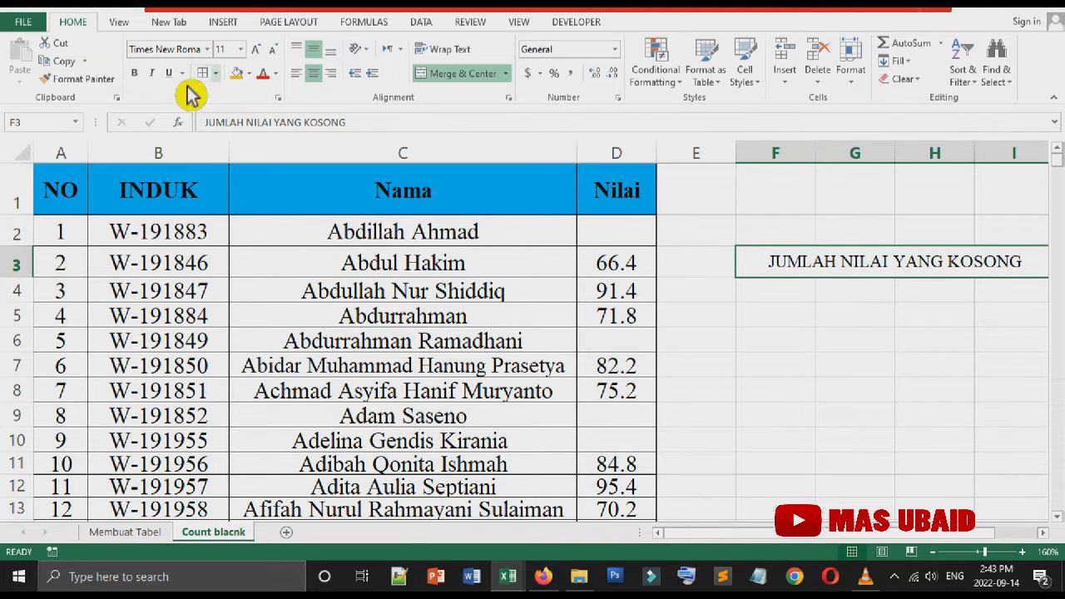
click(134, 73)
key(Return)
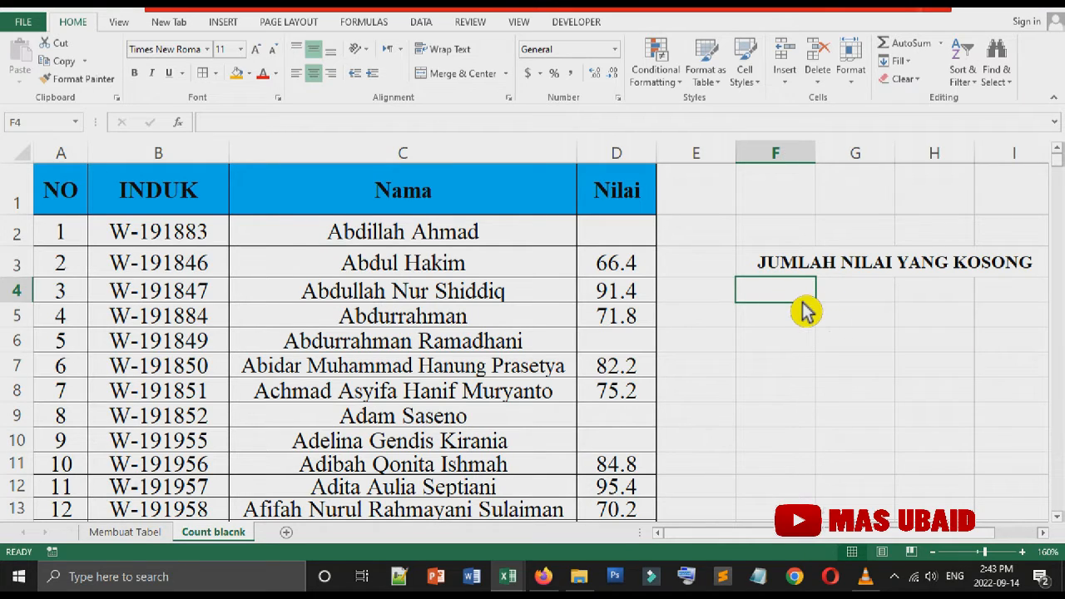
Merge and center the empty cells F4:I4 below the label.
drag(805, 312, 1015, 308)
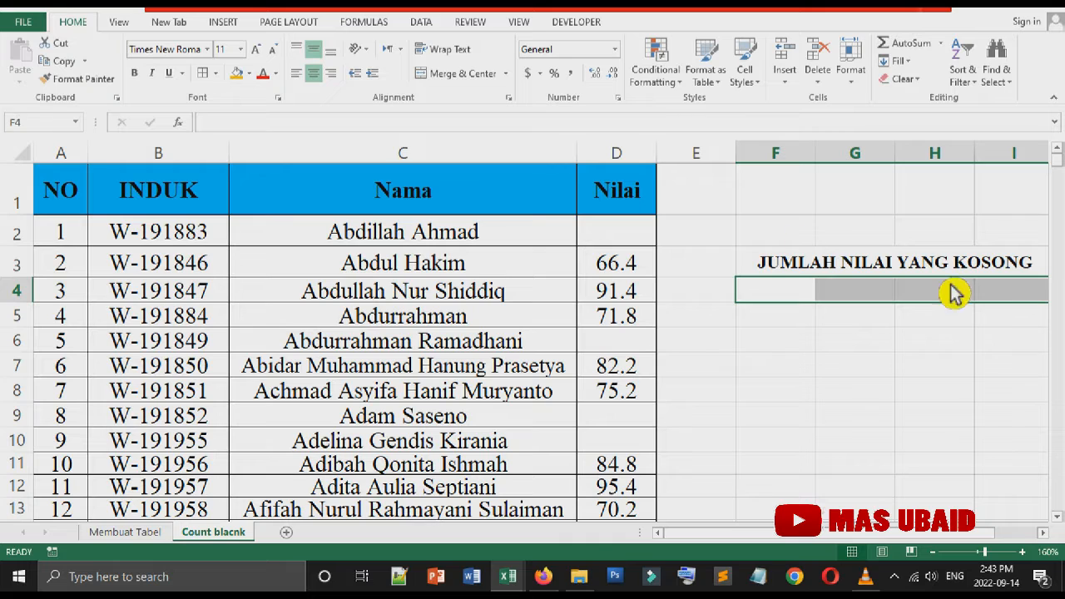
click(468, 79)
click(808, 343)
Start a COUNTBLANK formula in the merged cell F4 under the label.
click(811, 287)
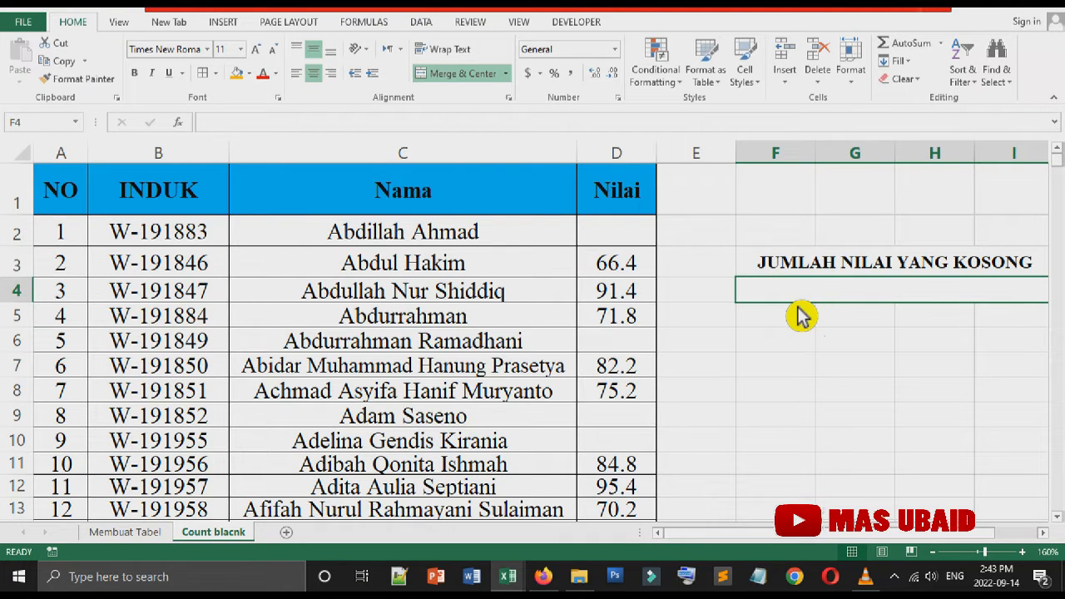
text(=)
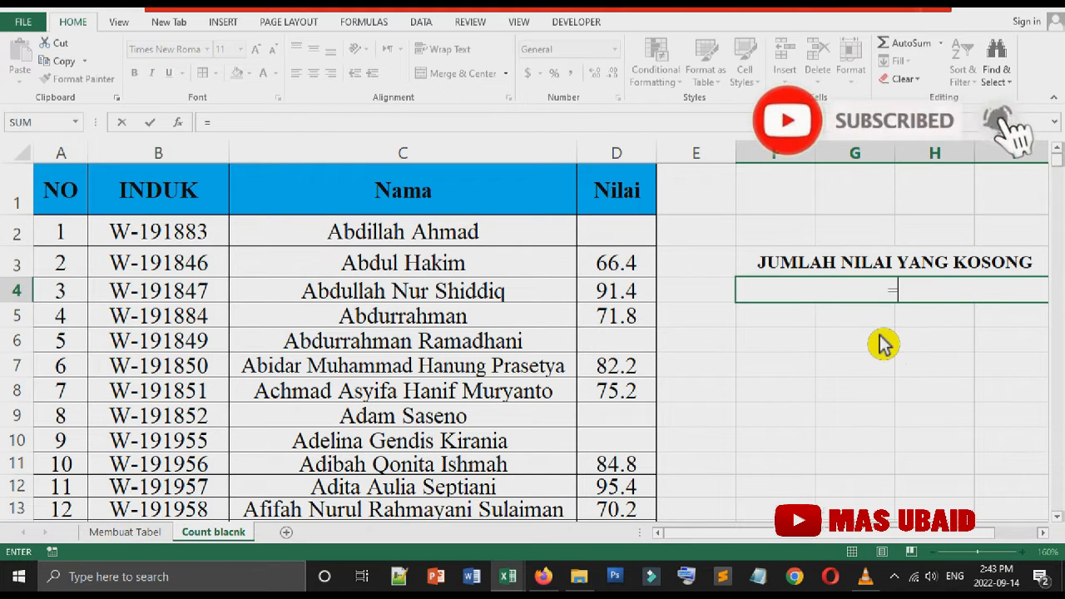
text(cou)
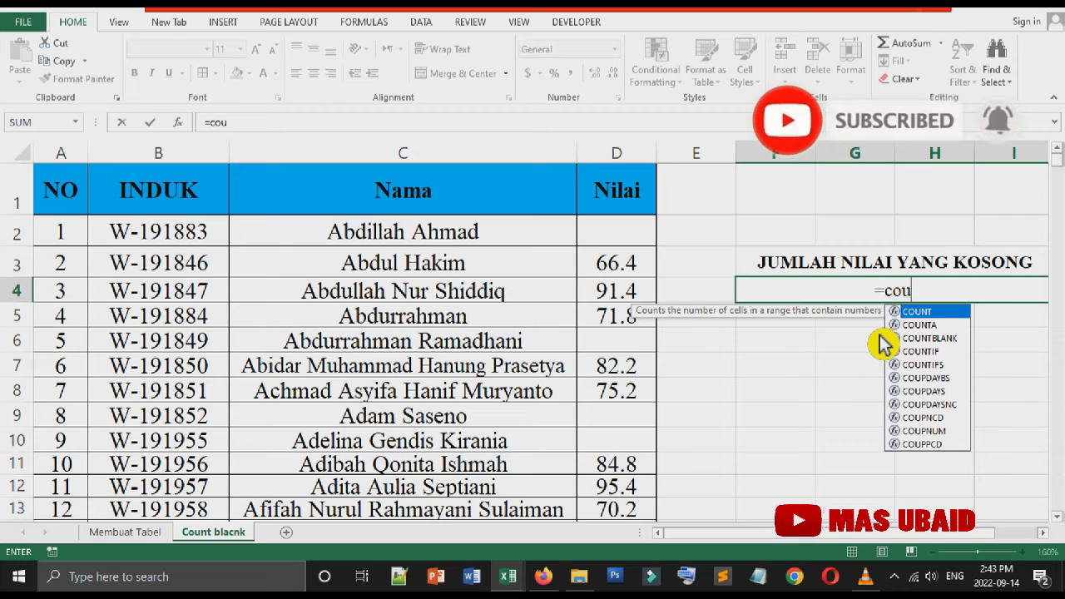
key(Down)
key(Down)
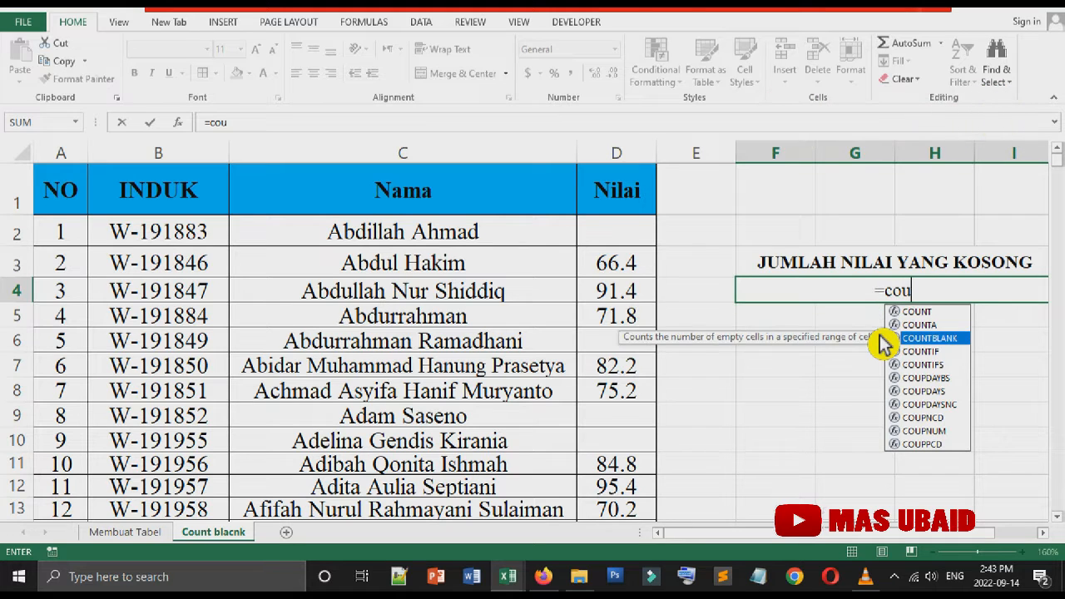
text(u)
key(Tab)
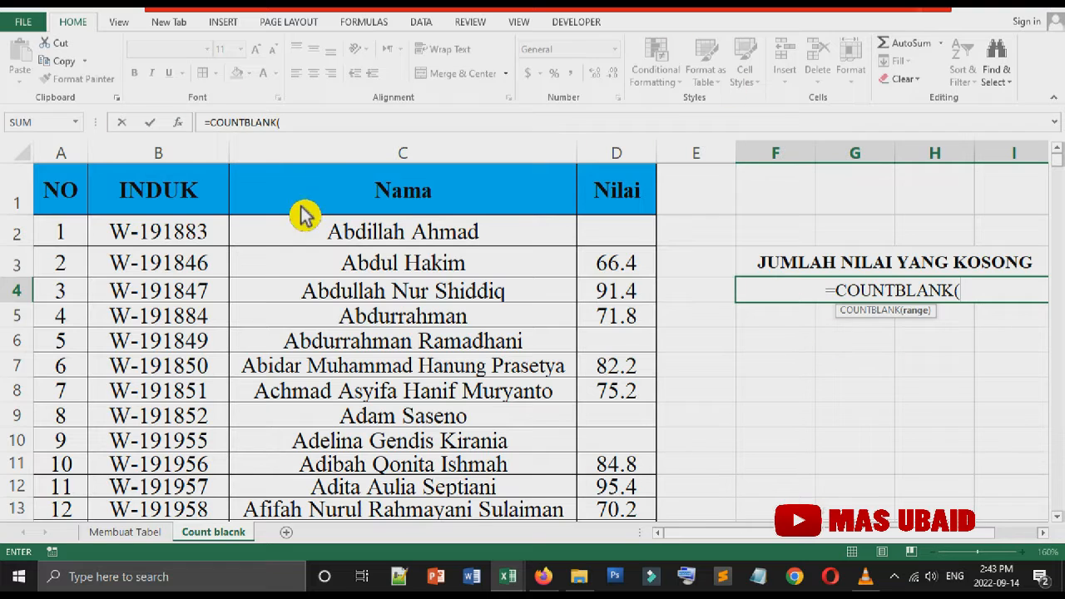
Complete the COUNTBLANK formula in F4 with the Nilai scores D2:D202 as its range and enter it.
click(621, 242)
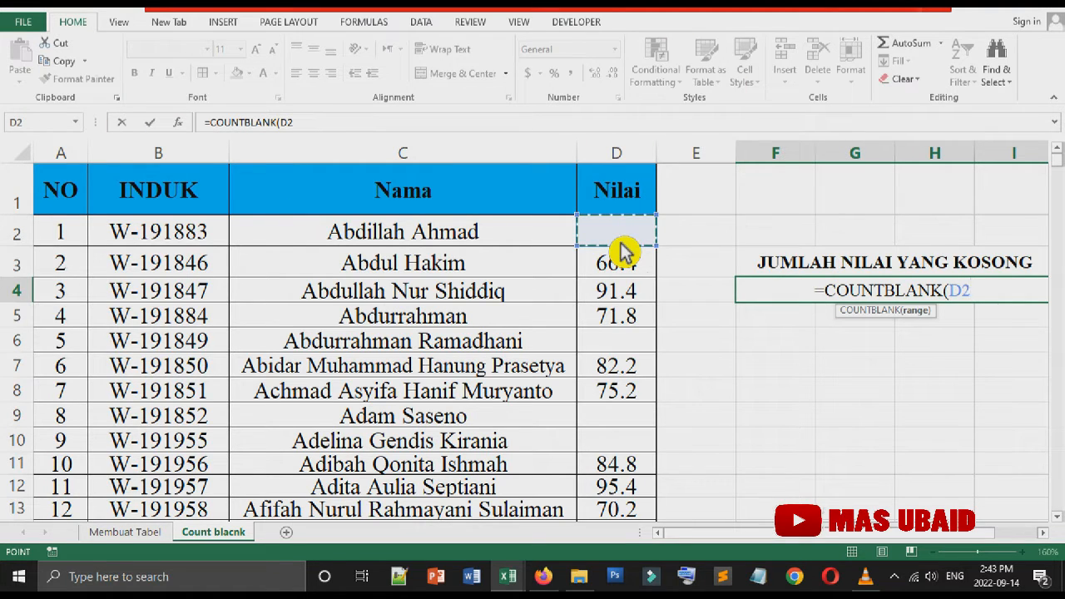
key(shift+Down)
key(shift+Down)
key(shift+Down)
key(shift+Down)
key(shift+Down)
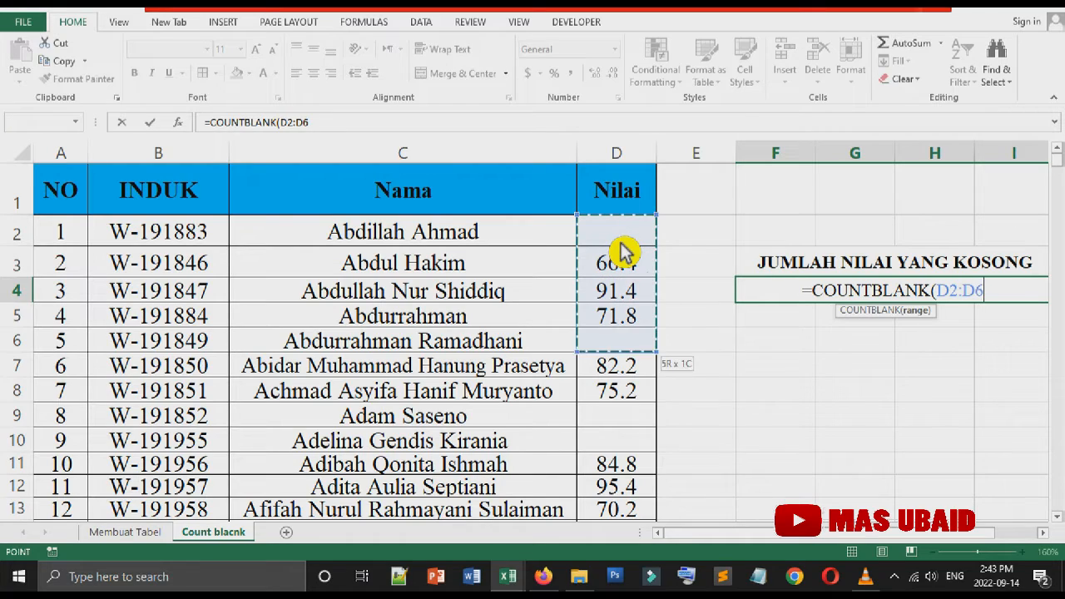
key(shift+Down)
key(shift+Down)
key(shift+Down)
key(shift+Down)
key(shift+Down)
key(shift+Down)
key(shift+Down)
key(shift+Down)
key(shift+Down)
key(shift+Down)
key(shift+Down)
key(shift+Down)
key(shift+Down)
key(shift+Down)
key(shift+Down)
key(shift+Down)
key(shift+Down)
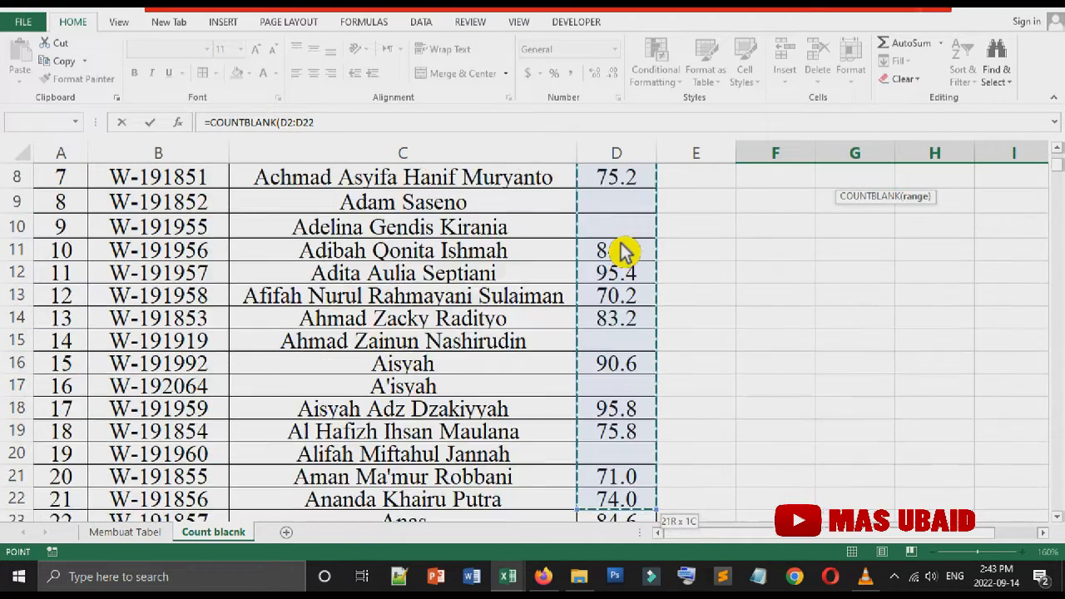
key(shift+Down)
key(shift+Down)
key(shift+Down)
key(shift+Down)
key(shift+Down)
key(shift+Down)
key(shift+Down)
key(shift+Down)
key(shift+Down)
key(shift+Down)
key(shift+Down)
key(shift+Down)
key(shift+Down)
key(shift+Down)
key(shift+Down)
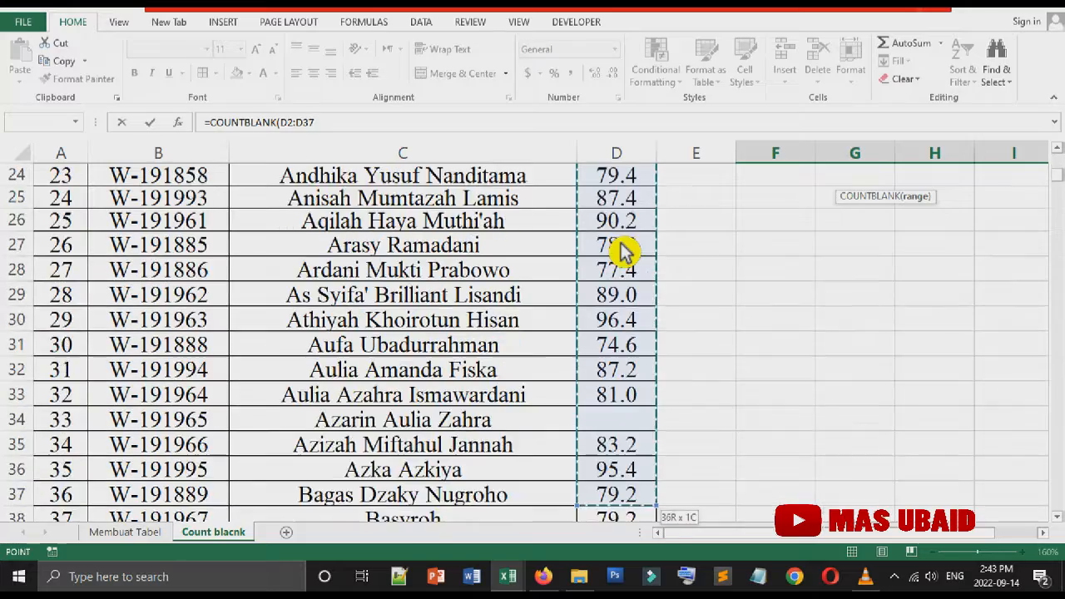
key(shift+Down)
key(shift+Down)
key(shift+Down)
key(shift+Down)
key(shift+Down)
key(shift+Down)
key(shift+Down)
key(shift+Down)
key(shift+Down)
key(shift+Down)
key(shift+Down)
key(shift+Down)
key(shift+Down)
key(shift+Down)
key(shift+Down)
key(shift+Down)
key(shift+Down)
key(shift+Down)
key(shift+Down)
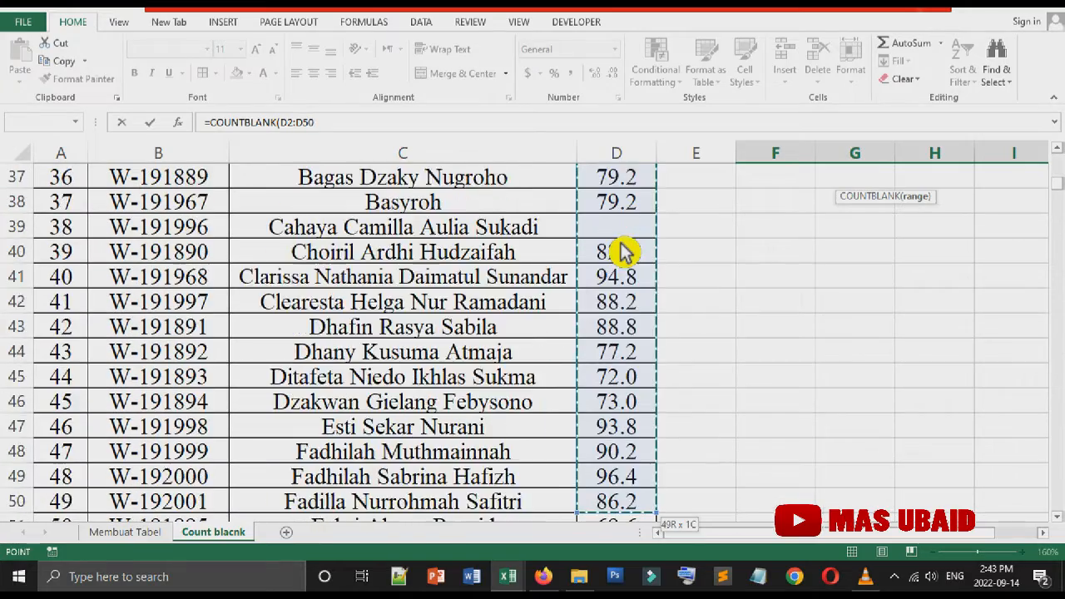
key(shift+Down)
key(shift+Down)
key(shift+Down)
key(shift+Down)
key(shift+Down)
key(shift+Down)
key(shift+Down)
key(shift+Down)
key(shift+Down)
key(shift+Down)
key(shift+Down)
key(shift+Down)
key(shift+Down)
key(shift+Down)
key(shift+Down)
key(shift+Down)
key(shift+Down)
key(shift+Down)
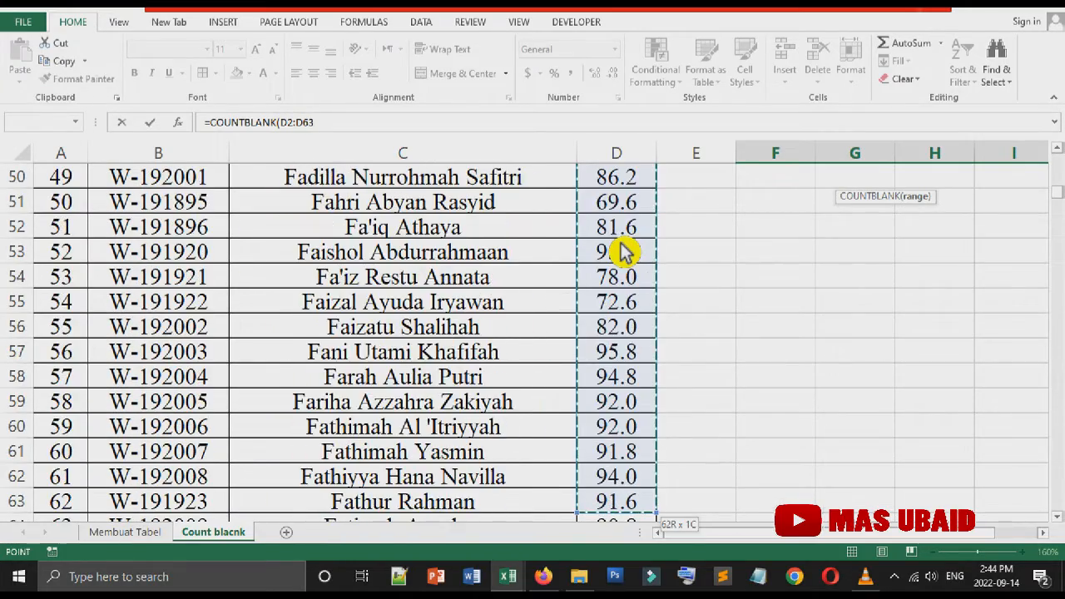
key(shift+Down)
key(shift+Down)
key(shift+Down)
key(shift+Down)
key(shift+Down)
key(shift+Down)
key(shift+Down)
key(shift+Down)
key(shift+Down)
key(shift+Down)
key(shift+Down)
key(shift+Down)
key(shift+Down)
key(shift+Down)
key(shift+Down)
key(shift+Down)
key(shift+Down)
key(shift+Down)
key(shift+Down)
key(shift+Down)
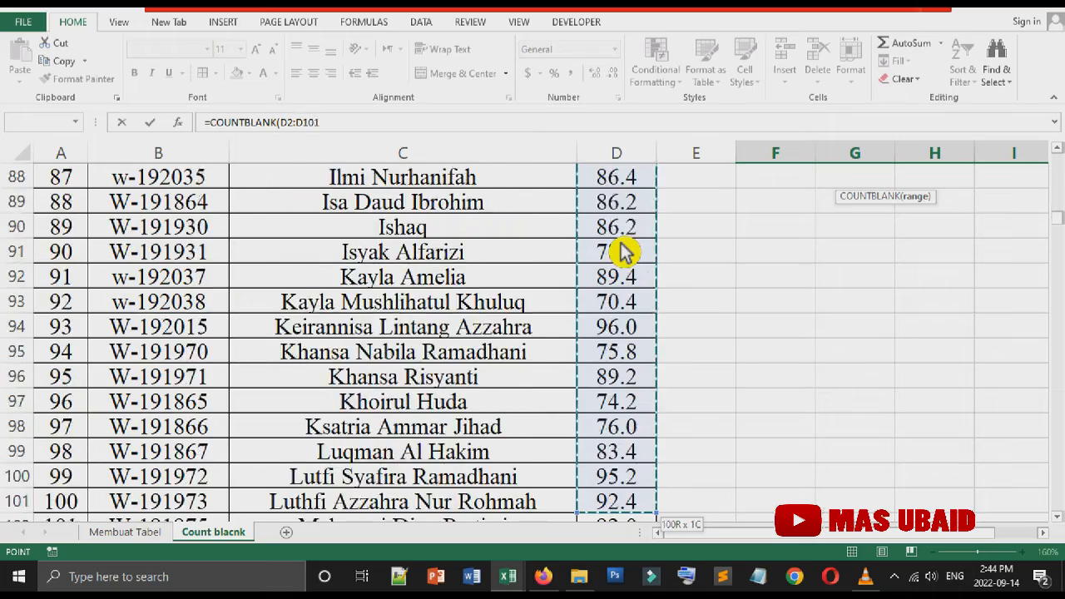
key(shift+Down)
key(shift+Down)
key(shift+Down)
key(shift+Down)
key(shift+Down)
key(shift+Down)
key(shift+Down)
key(shift+Down)
key(shift+Down)
key(shift+Down)
key(shift+Down)
key(shift+Down)
key(shift+Down)
key(shift+Down)
key(shift+Down)
key(shift+Down)
key(shift+Down)
key(shift+Down)
key(shift+Down)
key(shift+Down)
key(shift+Down)
key(shift+Down)
key(shift+Down)
key(shift+Down)
key(shift+Down)
key(shift+Down)
key(shift+Down)
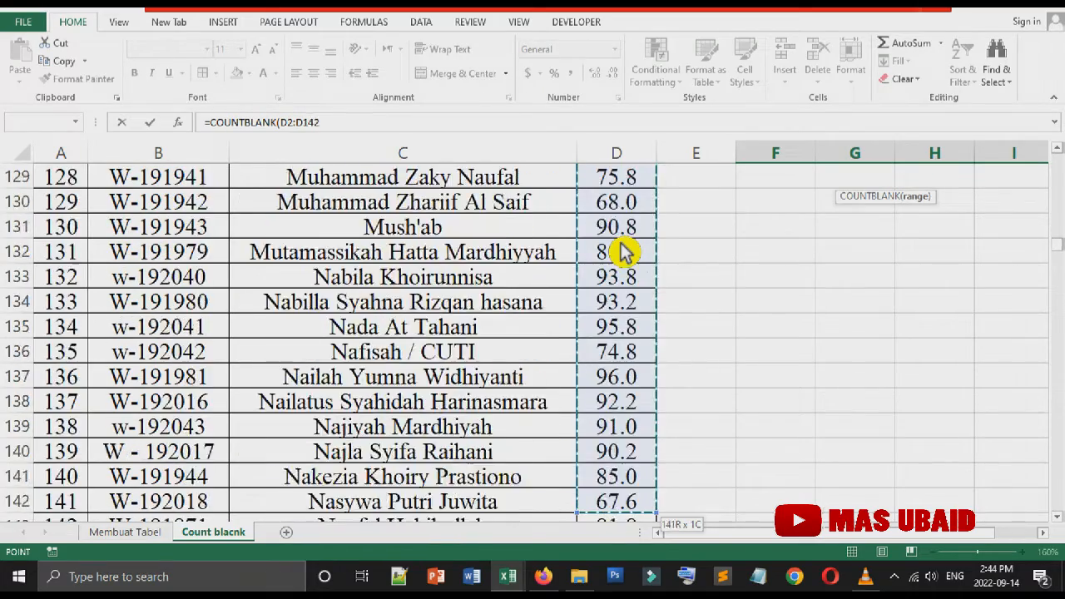
key(shift+Down)
key(shift+Down)
key(shift+Down)
key(shift+Down)
key(shift+Down)
key(shift+Down)
key(shift+Down)
key(shift+Down)
key(shift+Down)
key(shift+Down)
key(shift+Down)
key(shift+Down)
key(shift+Down)
key(shift+Down)
key(shift+Down)
key(shift+Down)
key(shift+Down)
key(shift+Down)
key(shift+Down)
key(shift+Down)
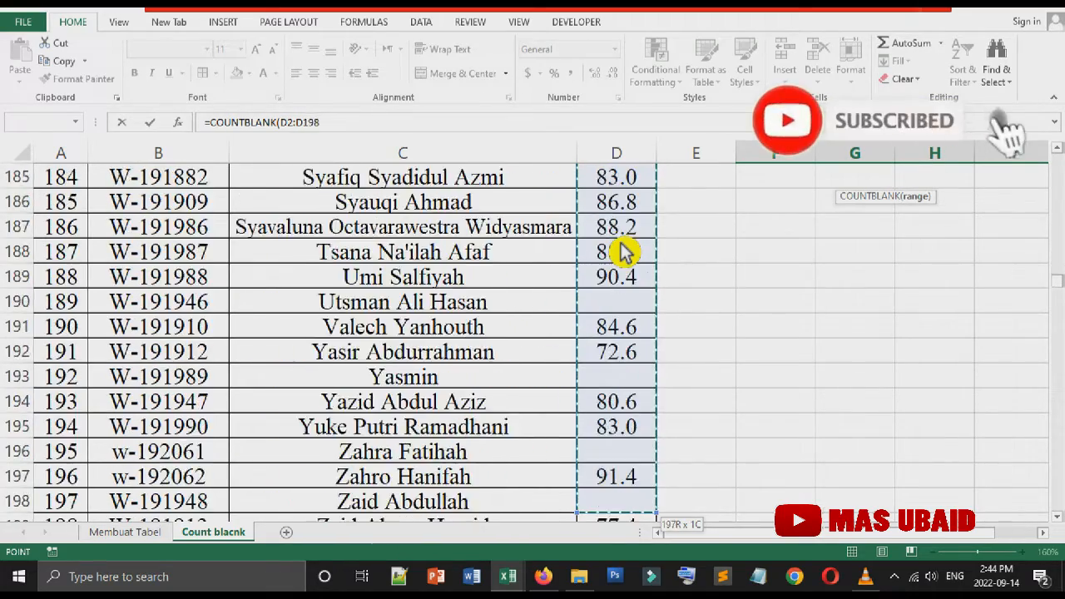
key(shift+Up)
key(shift+Up)
key(shift+Up)
key(shift+Up)
key(shift+Up)
key(shift+Up)
key(shift+Up)
key(shift+Up)
key(shift+Up)
key(shift+Up)
key(shift+Up)
key(shift+Up)
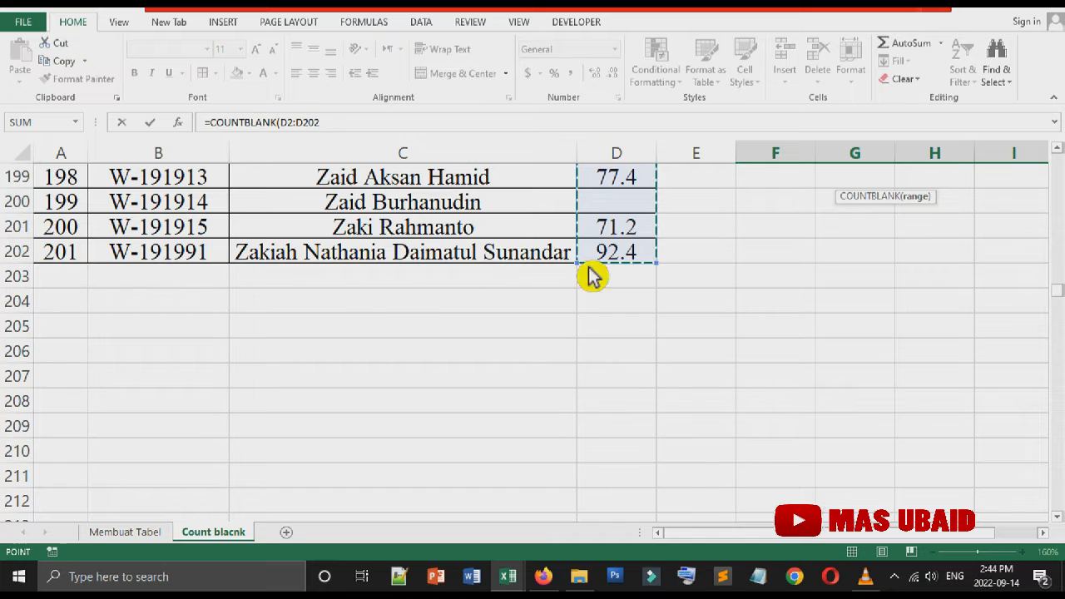
key(Return)
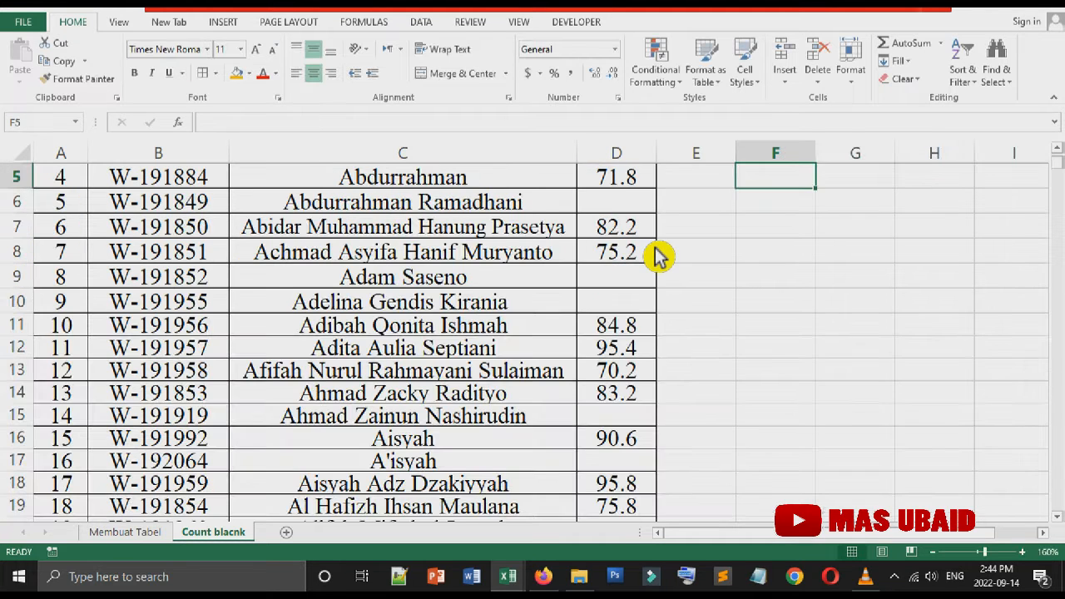
Fill the merged result cell F4 with orange and make its value bold.
scroll(797, 275, up, 2)
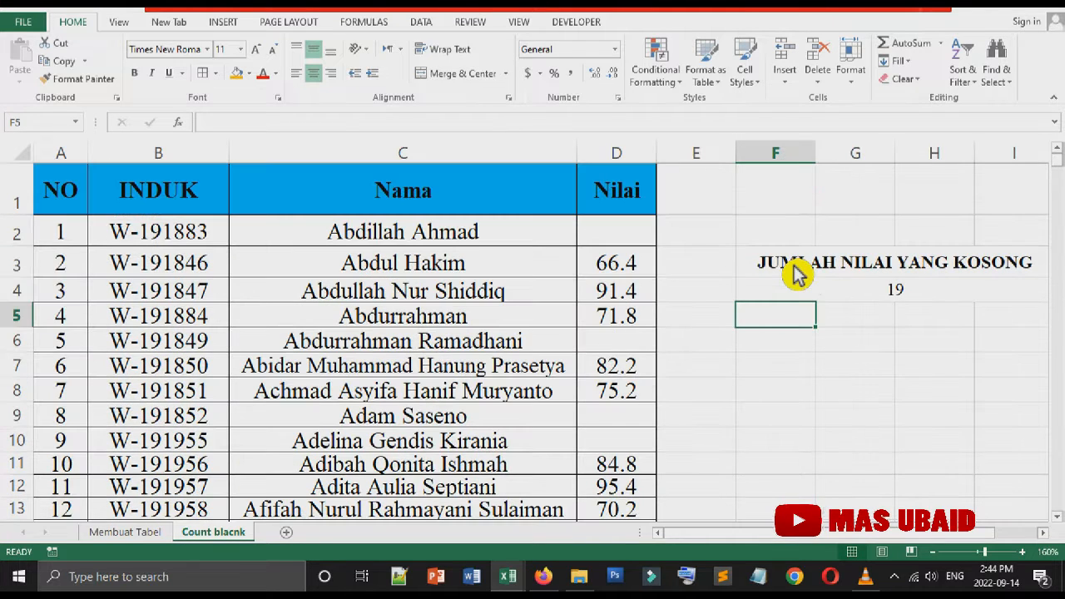
click(882, 291)
click(237, 74)
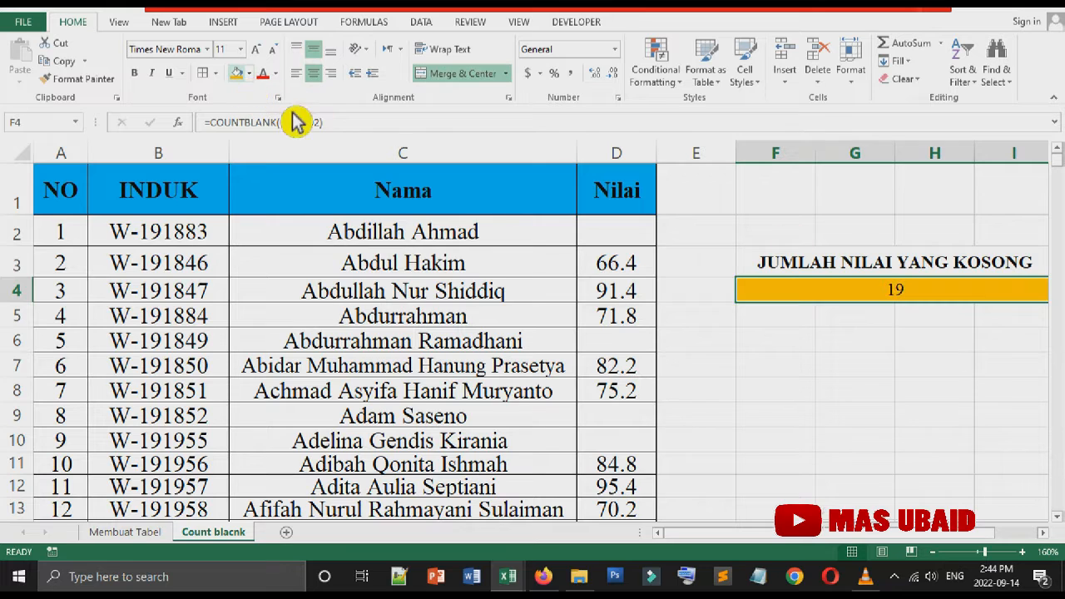
click(888, 389)
click(895, 293)
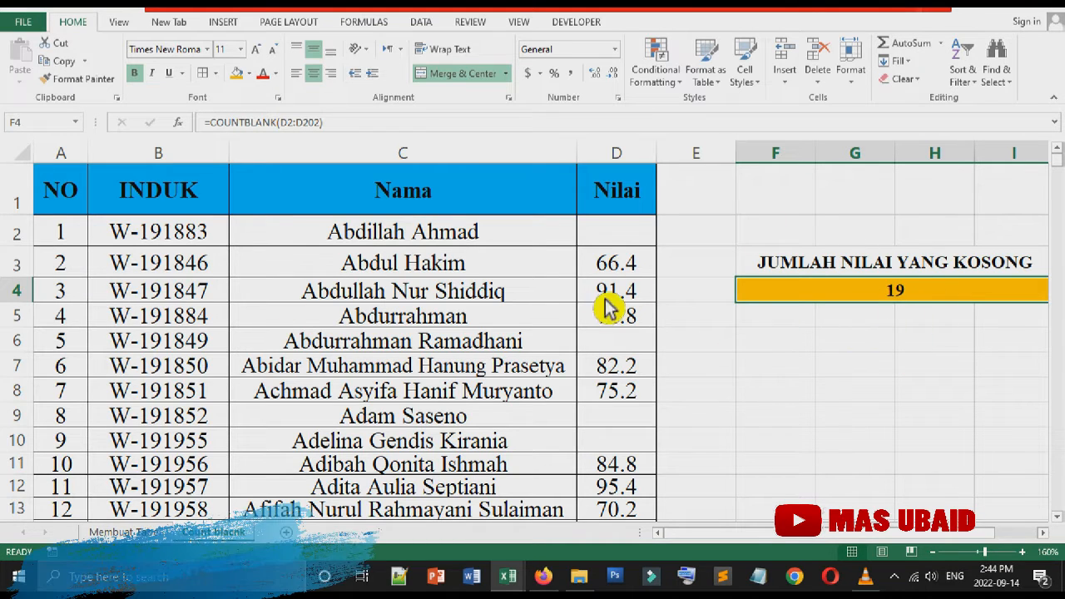
click(651, 239)
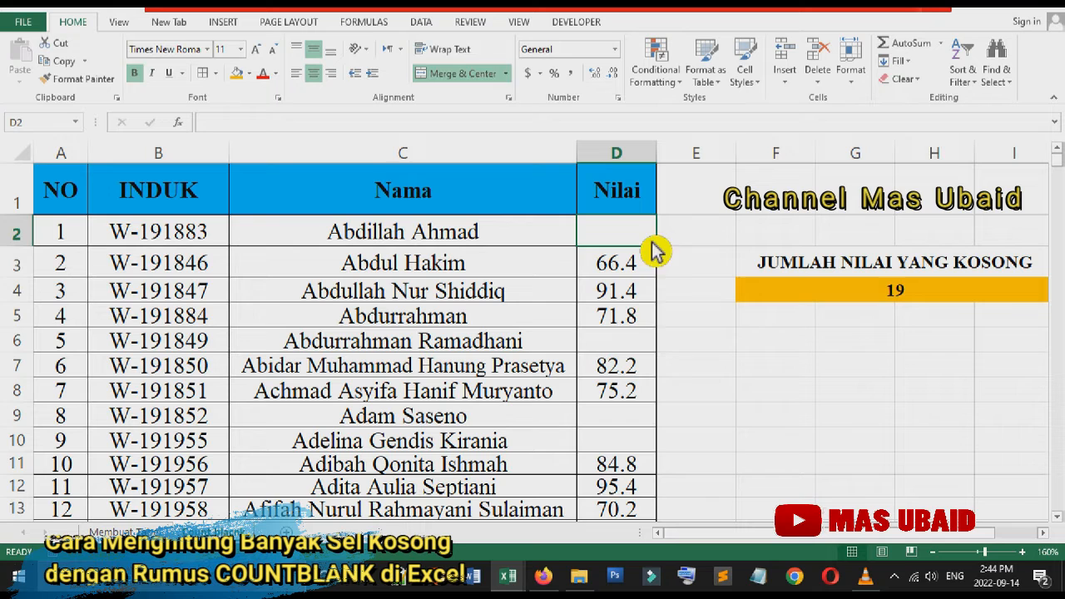
click(634, 349)
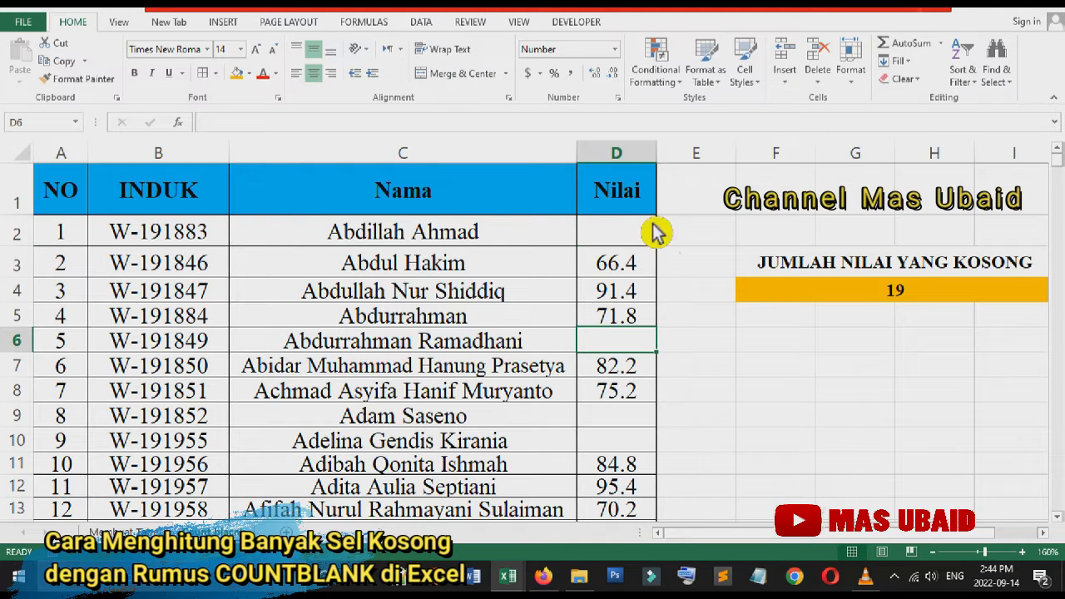
scroll(637, 399, down, 3)
scroll(639, 408, up, 3)
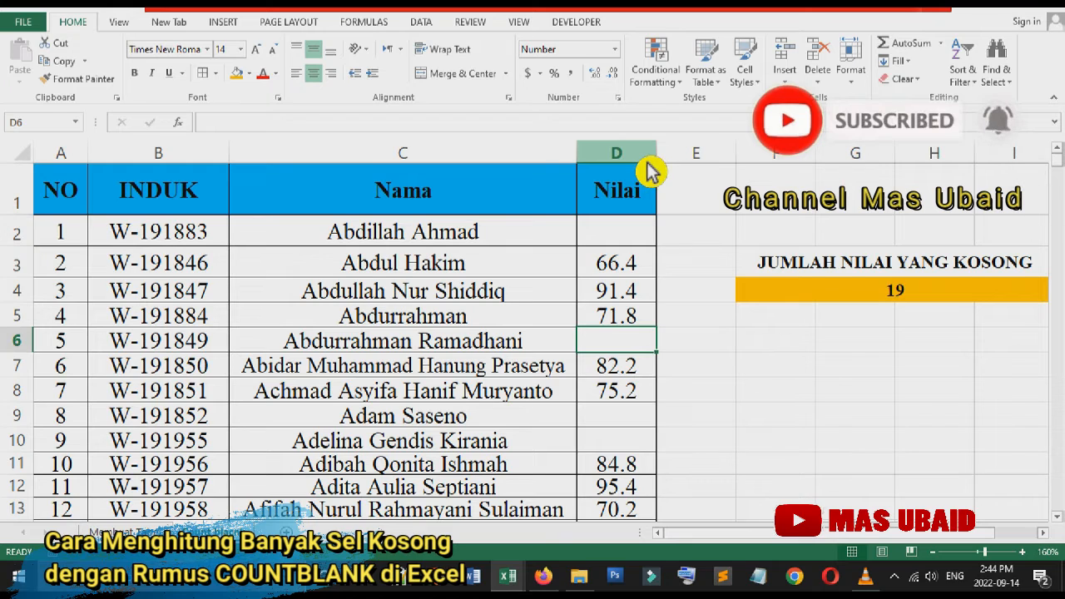
Start a new conditional formatting rule on the Nilai scores D2:D202 that formats only cells containing Blanks.
click(638, 231)
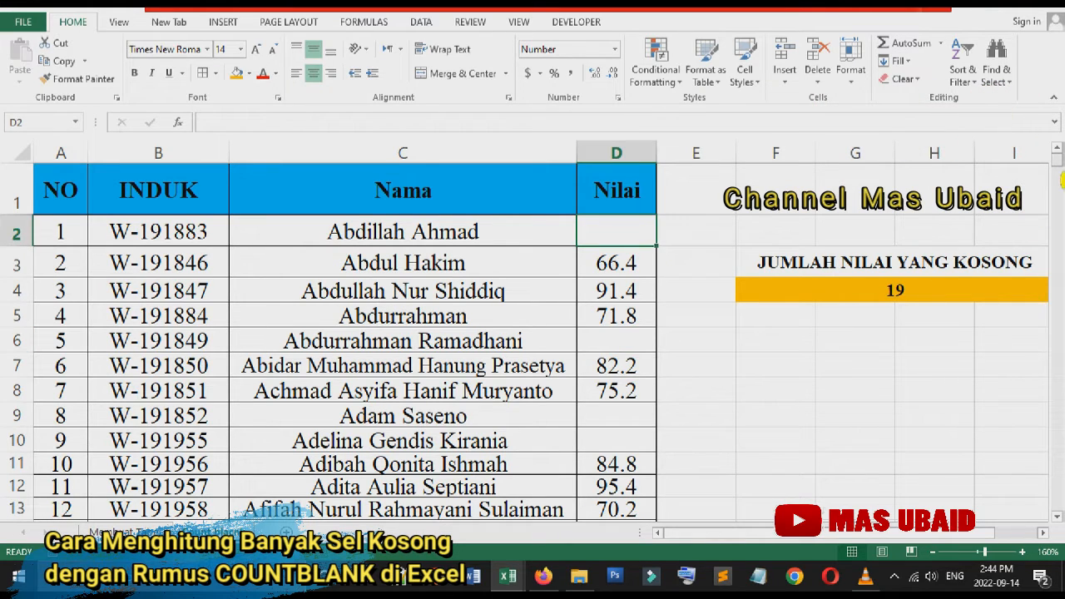
drag(1056, 158, 1055, 250)
scroll(614, 411, down, 8)
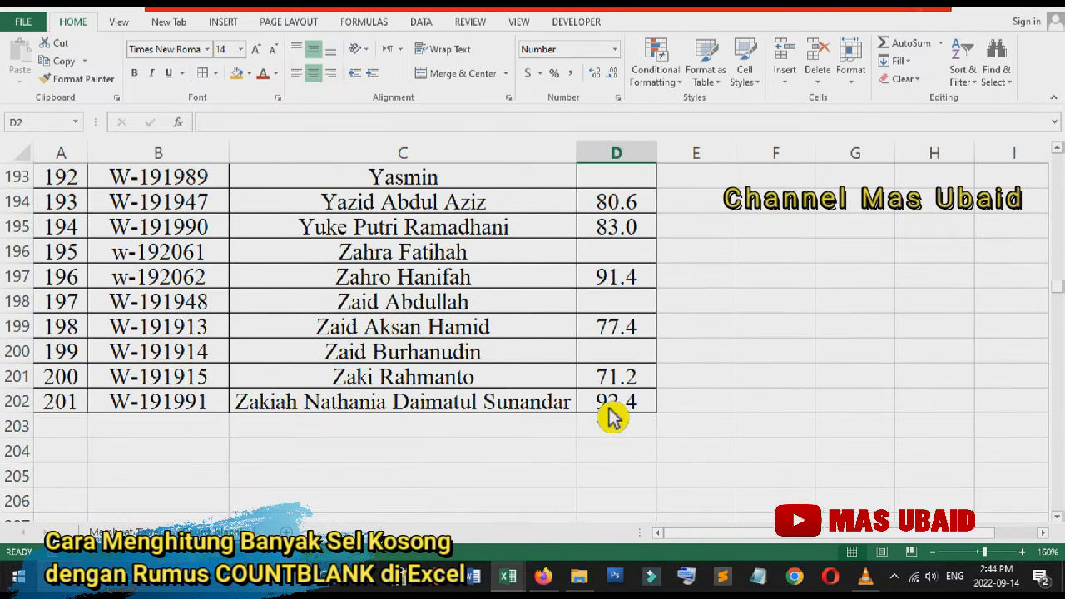
shift+click(616, 408)
scroll(832, 279, up, 2)
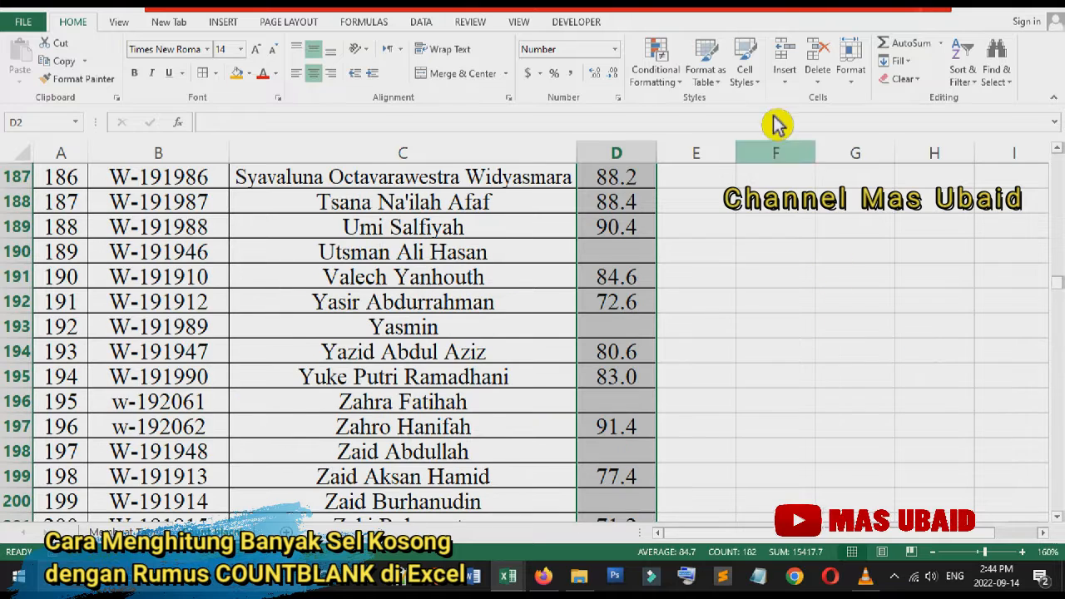
click(680, 87)
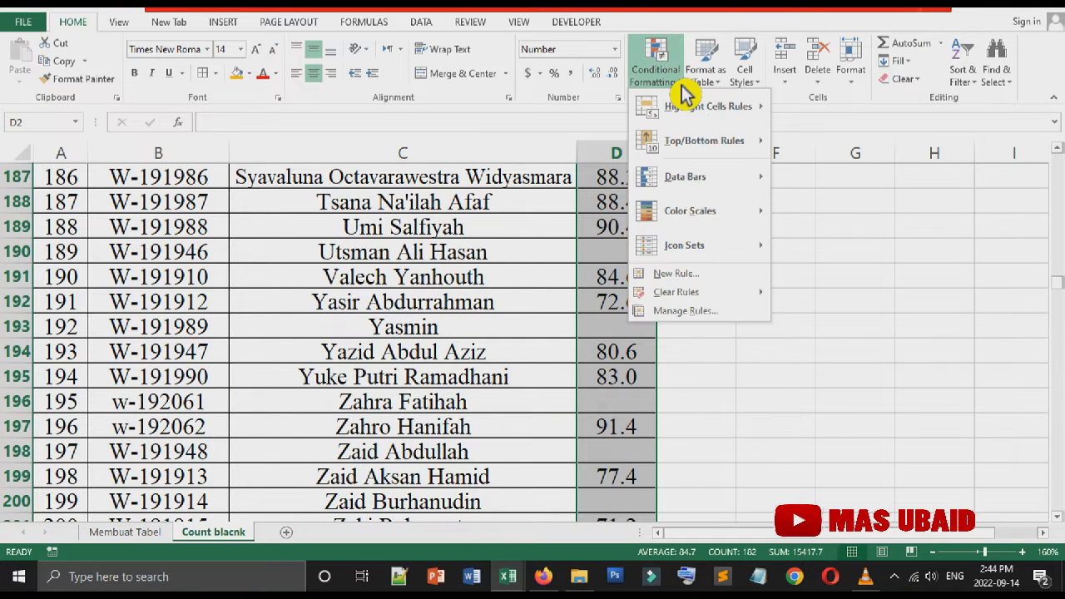
mouse_move(695, 108)
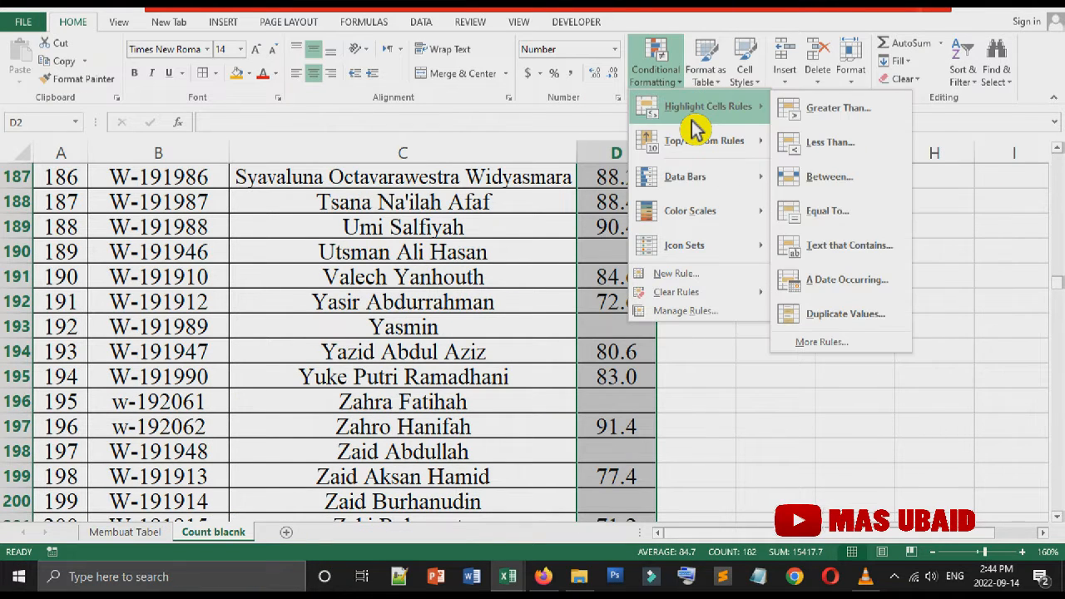
click(870, 359)
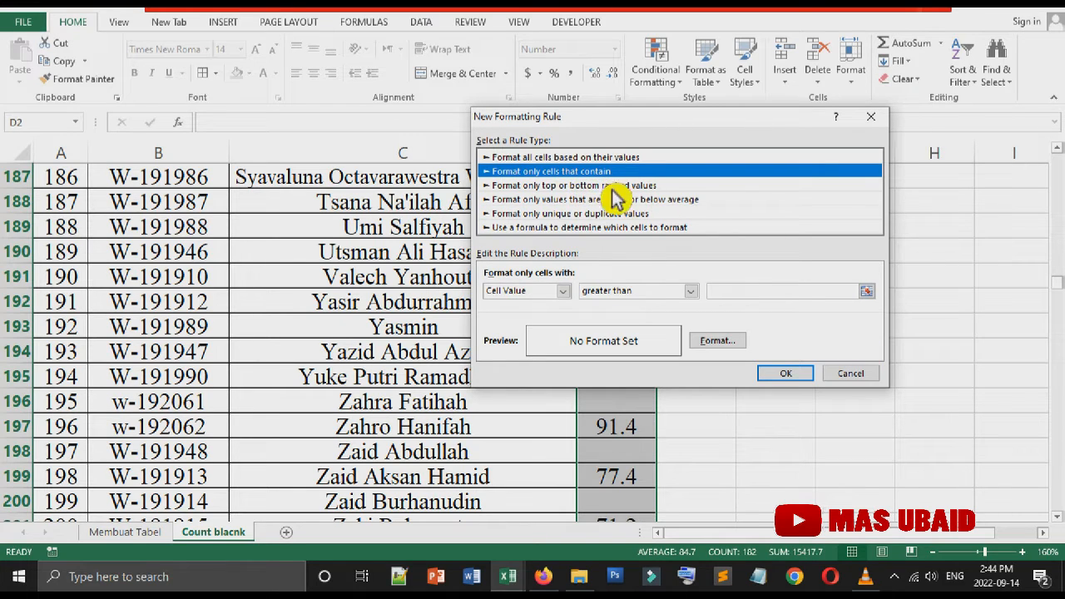
click(551, 293)
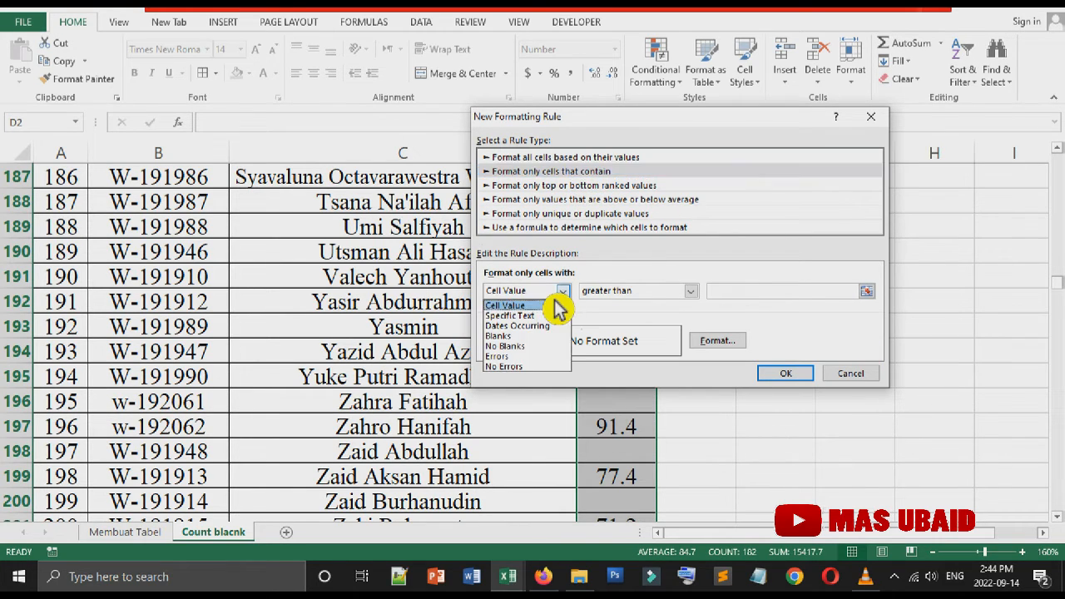
click(515, 337)
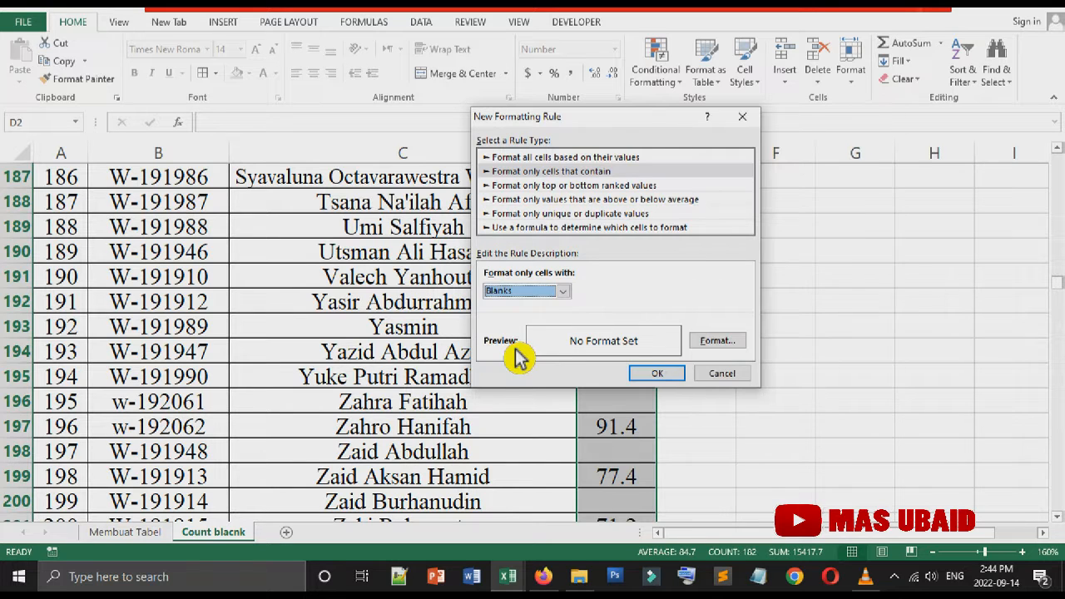
Set the blank-cell rule's format to a red fill and apply it to the Nilai scores.
click(736, 345)
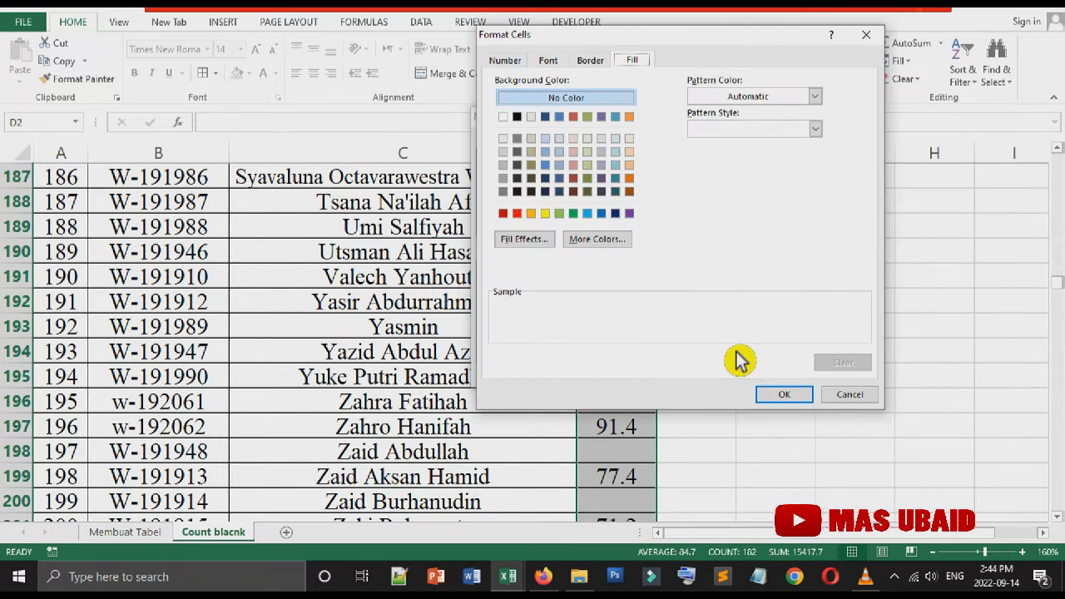
click(517, 213)
click(786, 395)
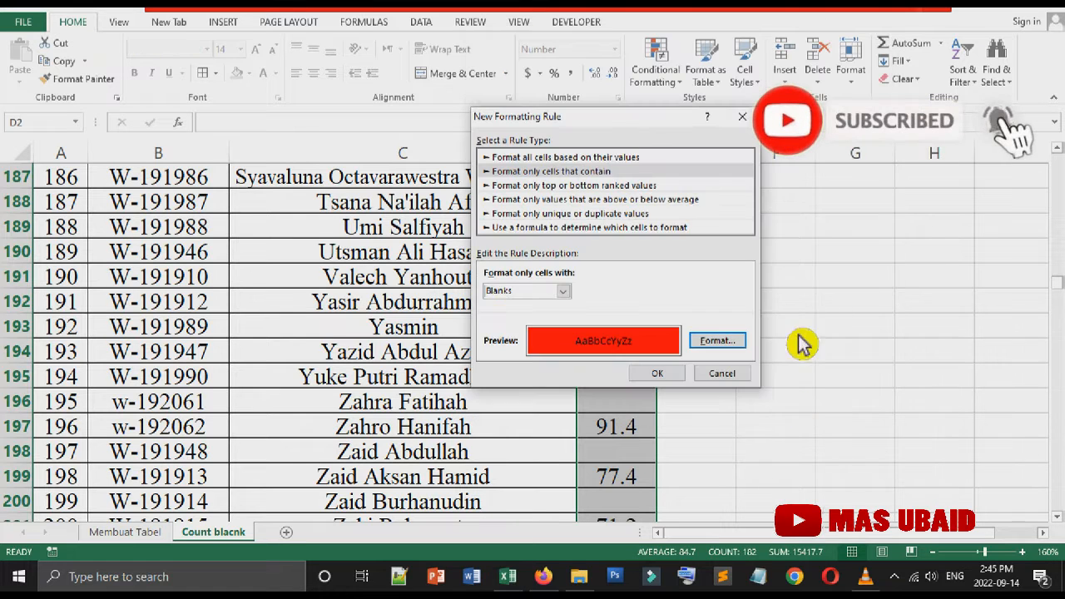
click(670, 377)
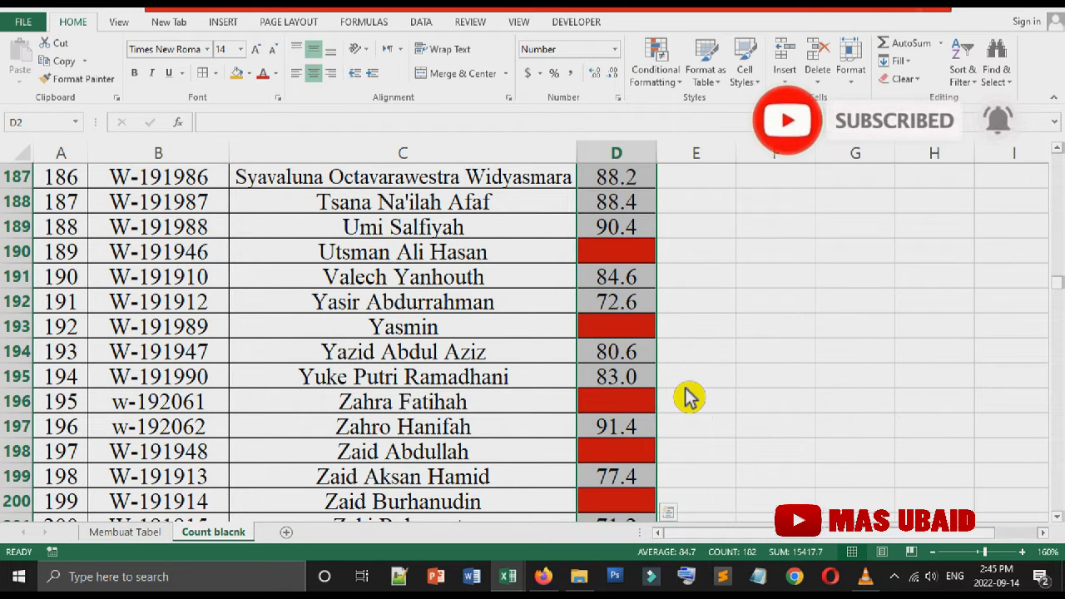
click(685, 386)
Examine the red-highlighted blank cells in the Nilai column from the last student row up to the header.
scroll(685, 386, down, 2)
scroll(685, 387, up, 1)
click(644, 433)
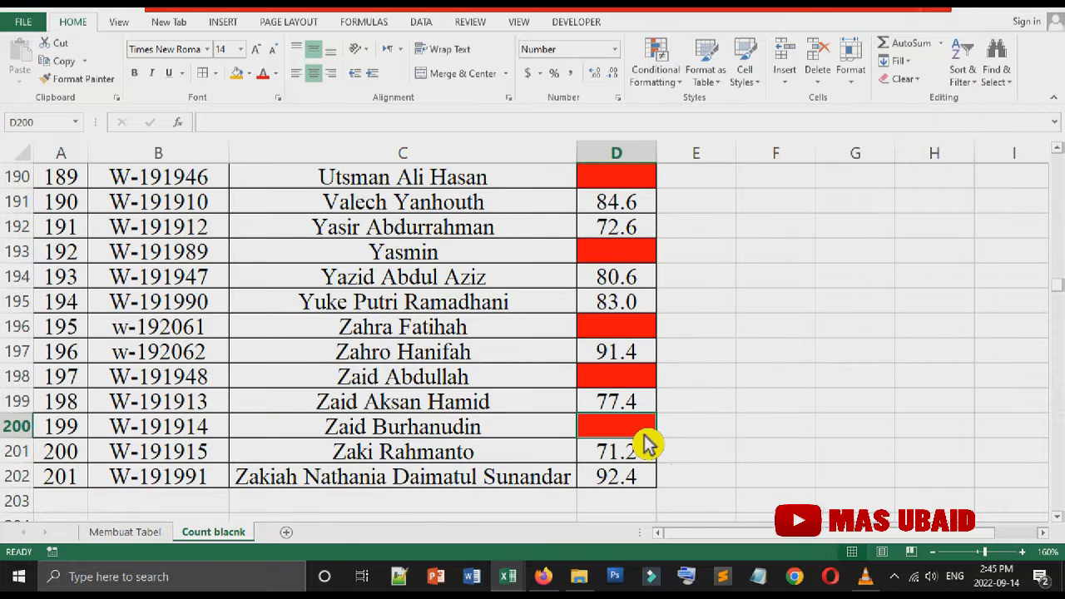
click(631, 378)
click(633, 333)
click(624, 185)
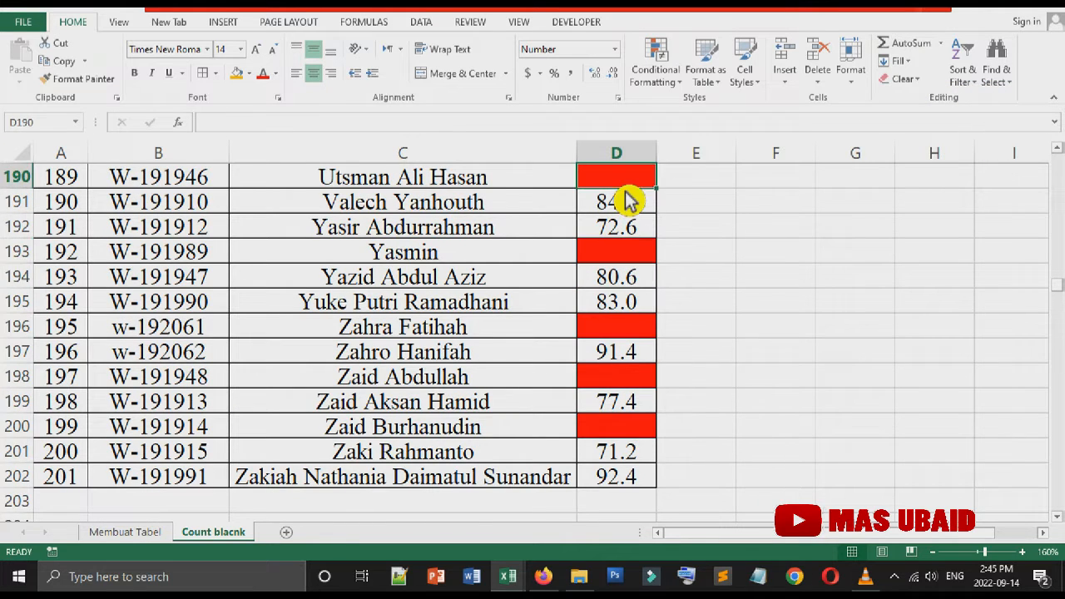
scroll(633, 271, up, 9)
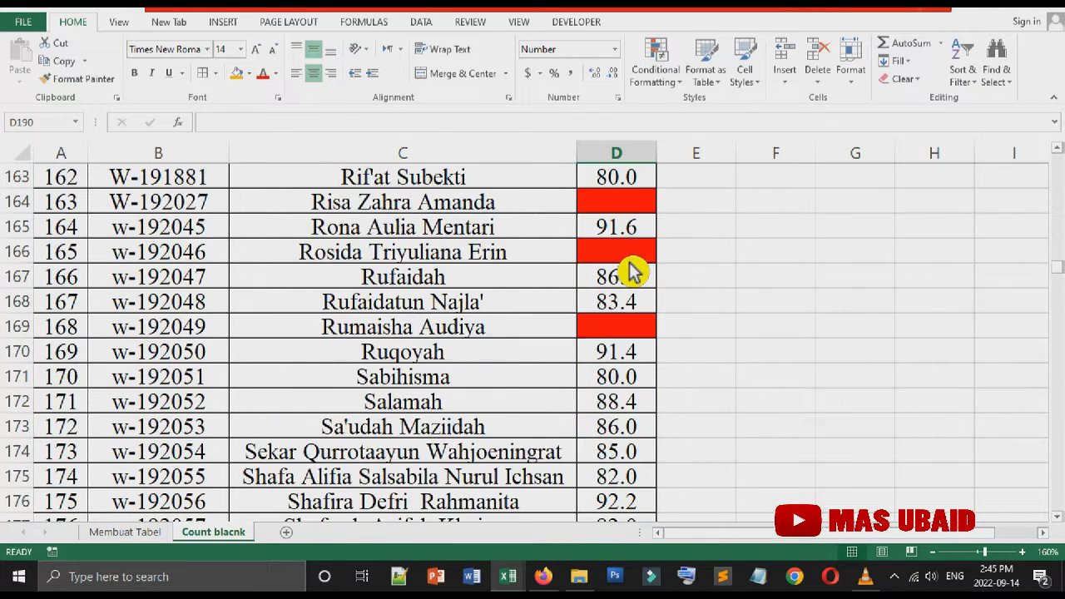
click(620, 331)
click(620, 249)
click(620, 201)
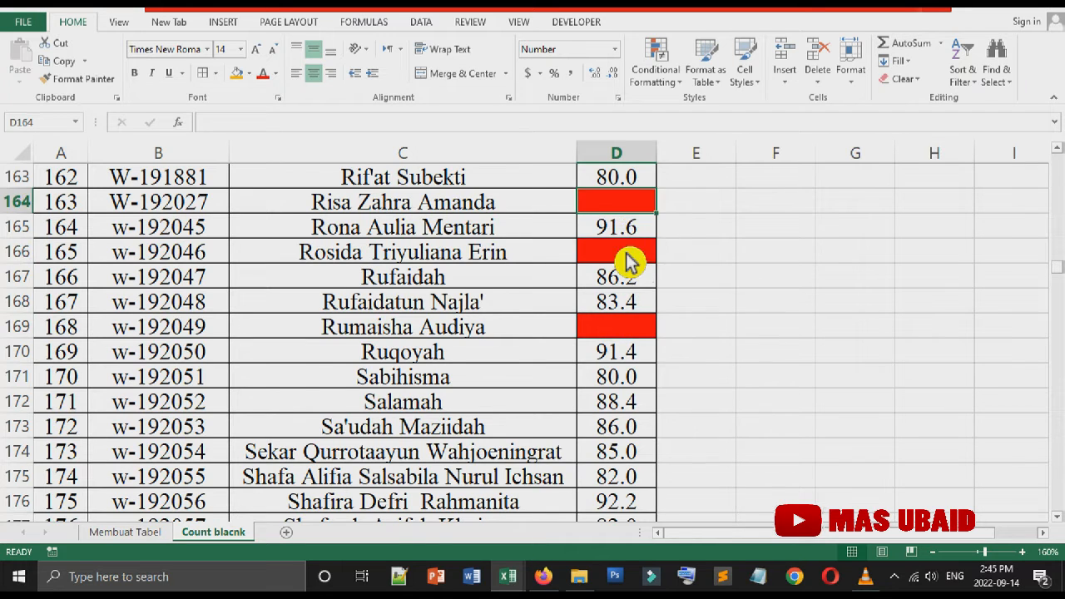
scroll(620, 266, up, 4)
click(642, 455)
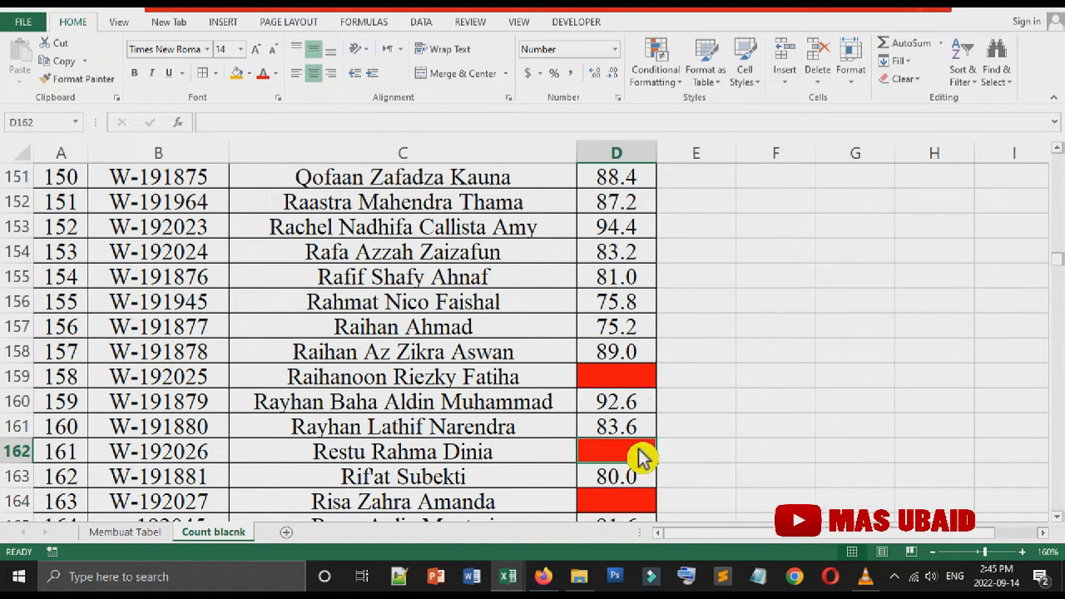
click(648, 382)
scroll(653, 387, up, 3)
scroll(653, 387, up, 18)
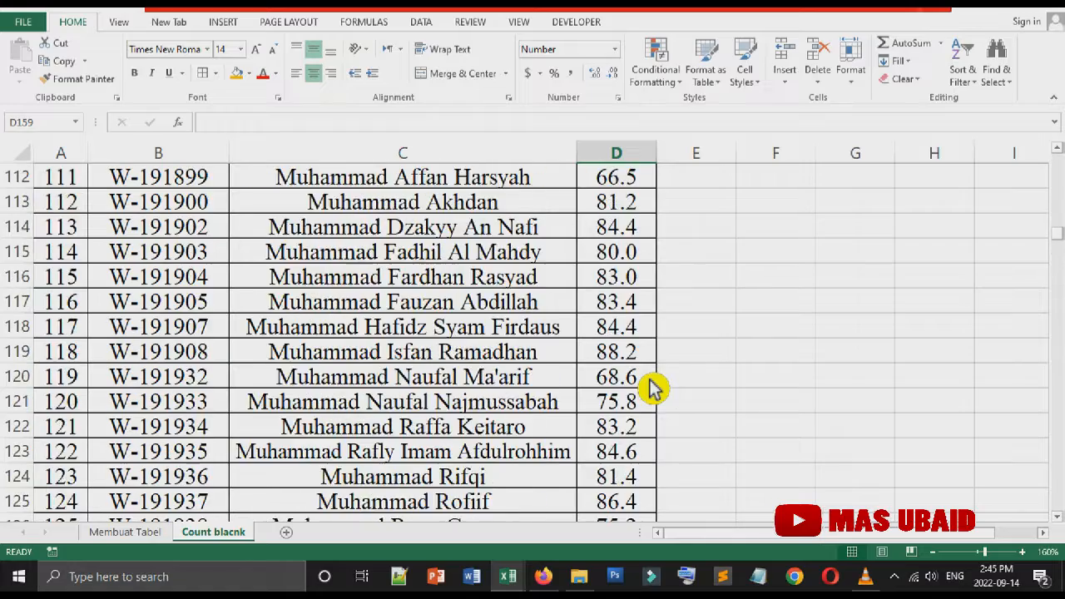
scroll(654, 387, up, 20)
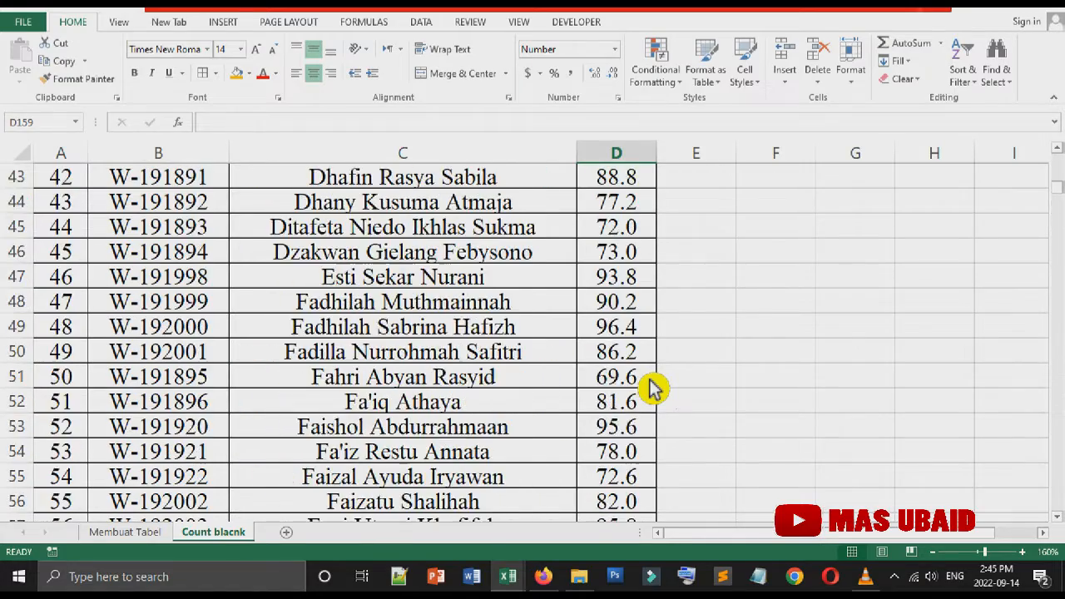
click(645, 456)
click(643, 334)
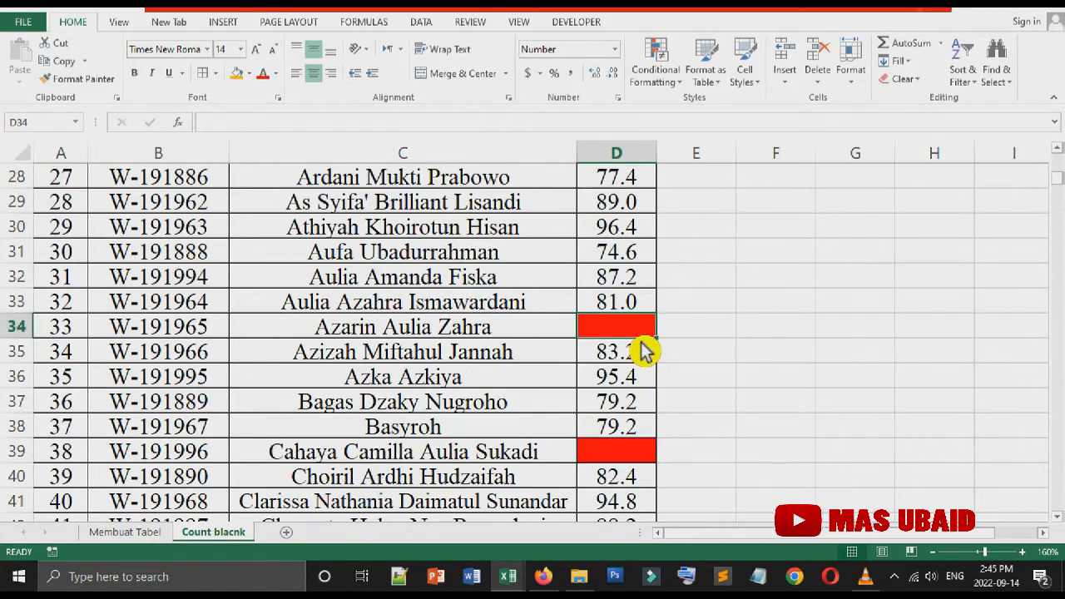
scroll(646, 353, up, 5)
click(640, 335)
click(634, 266)
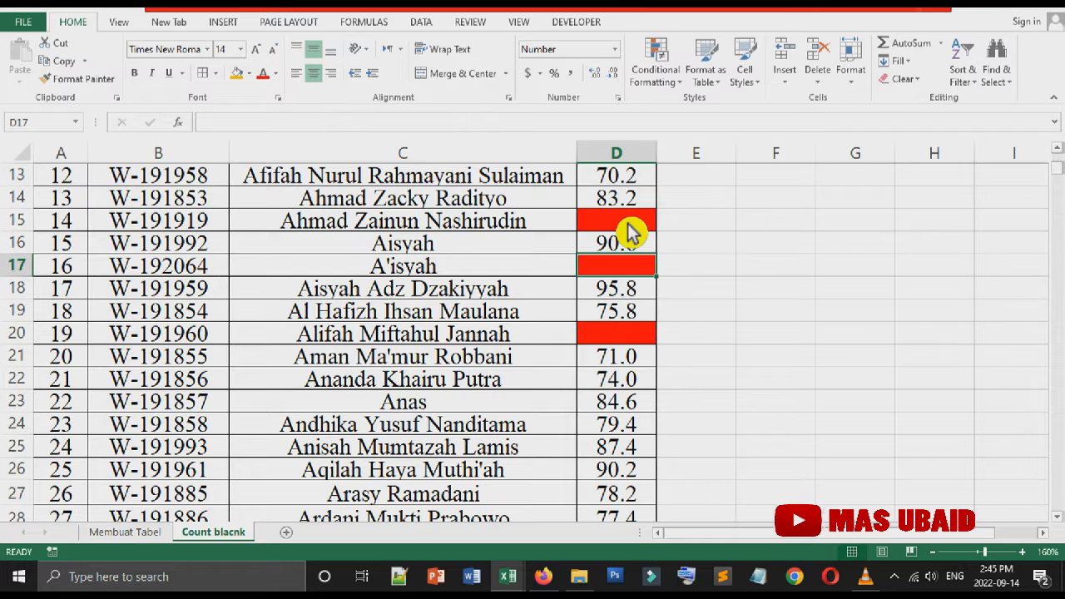
click(632, 221)
scroll(630, 283, up, 4)
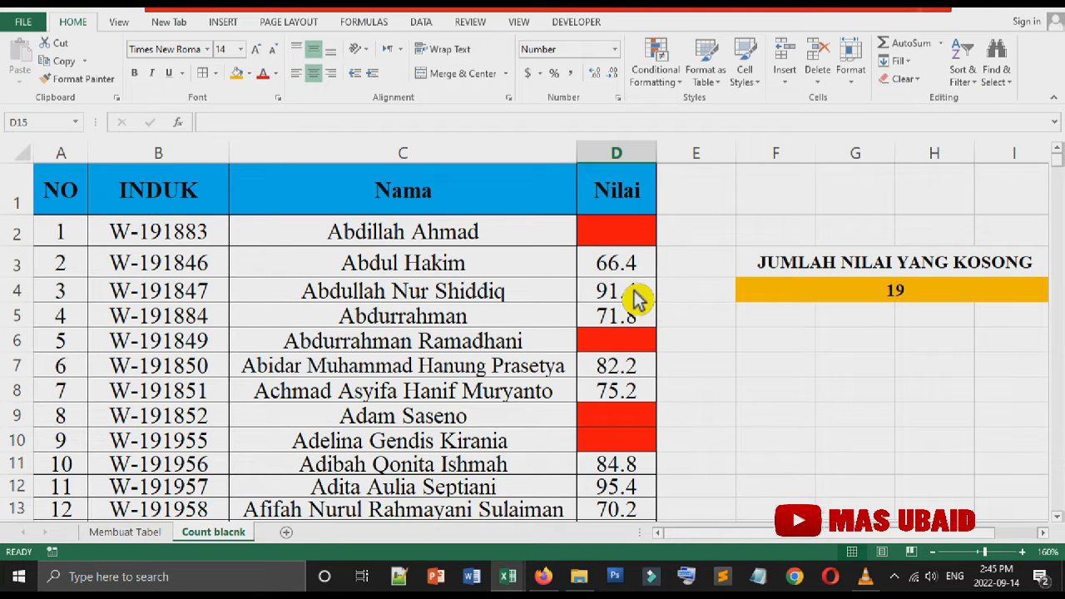
Check the highlighted blanks in the first rows of the Nilai column against the COUNTBLANK result in F4.
click(632, 242)
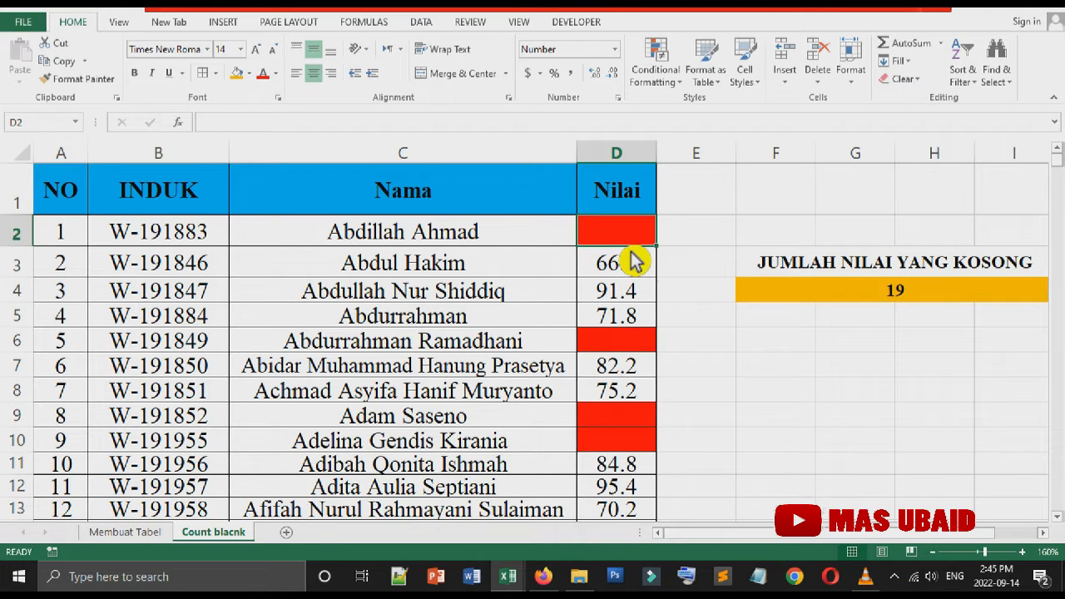
click(632, 343)
click(629, 420)
scroll(630, 416, down, 2)
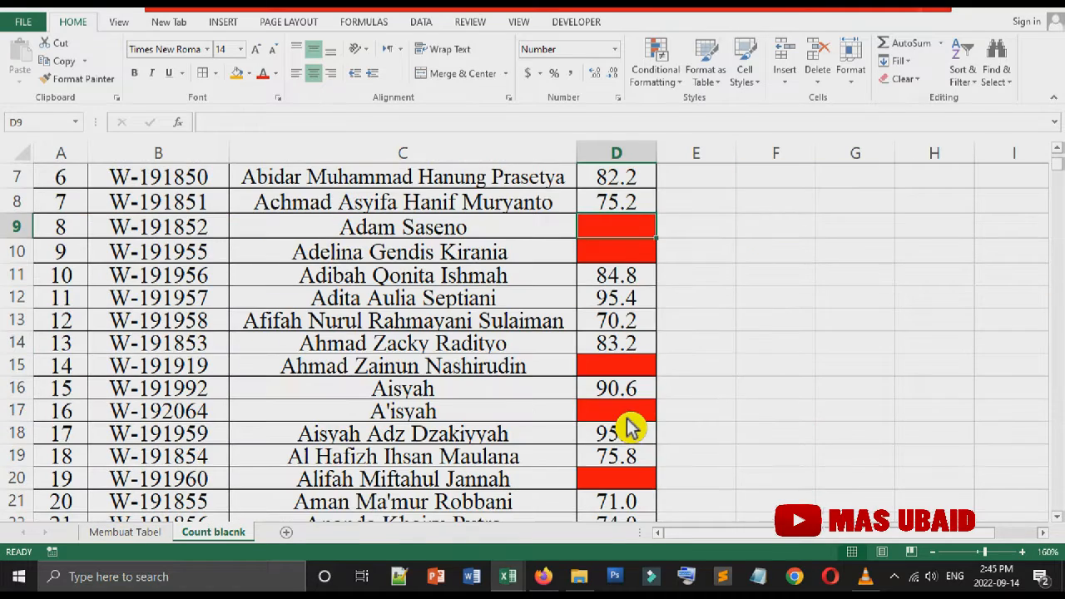
key(Down)
click(632, 372)
scroll(634, 381, down, 3)
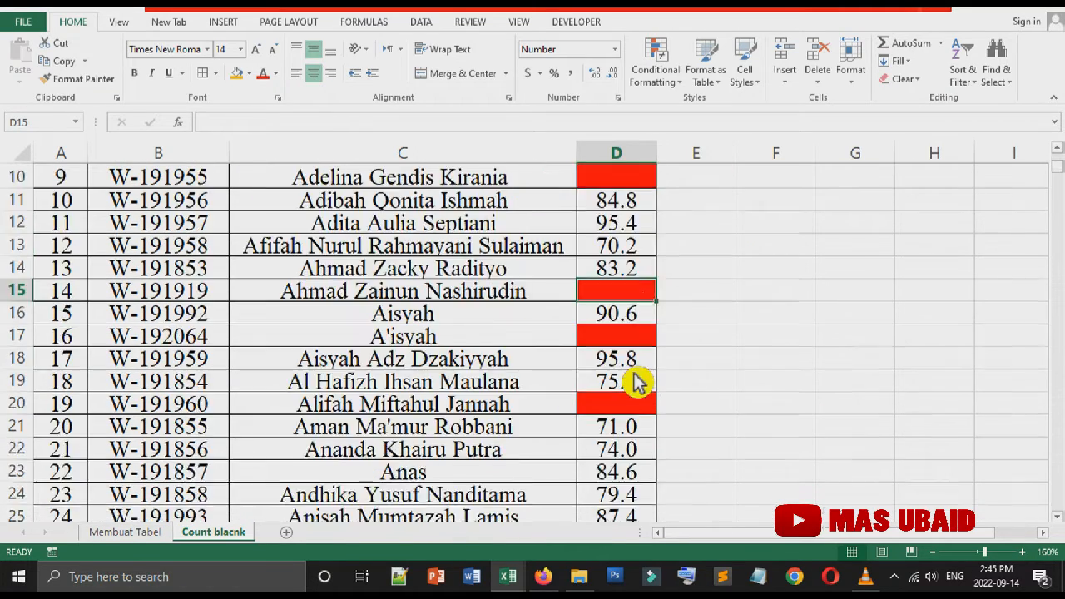
scroll(634, 381, up, 5)
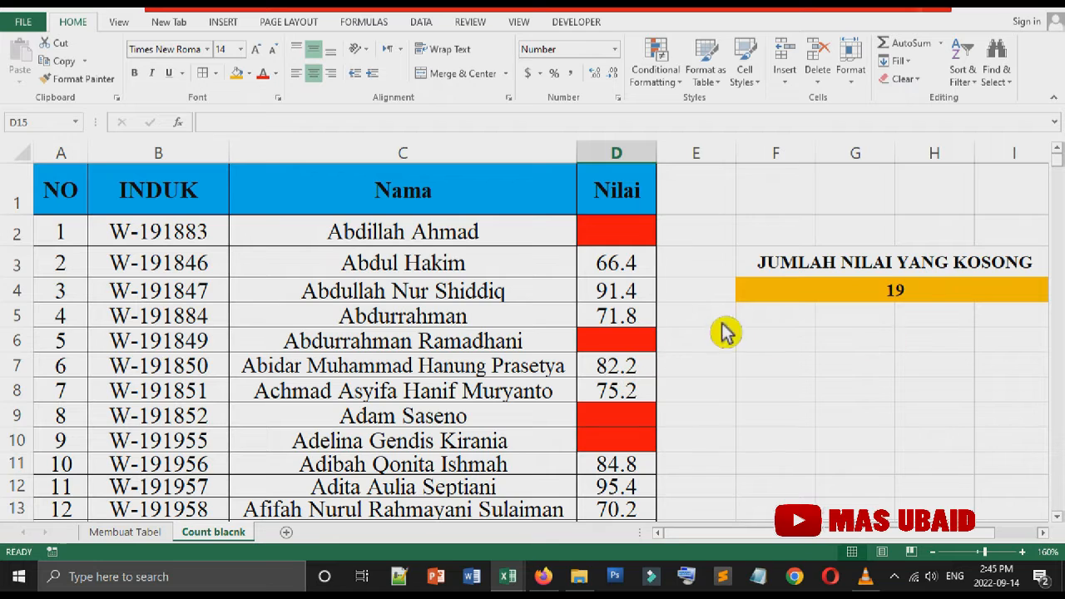
click(882, 318)
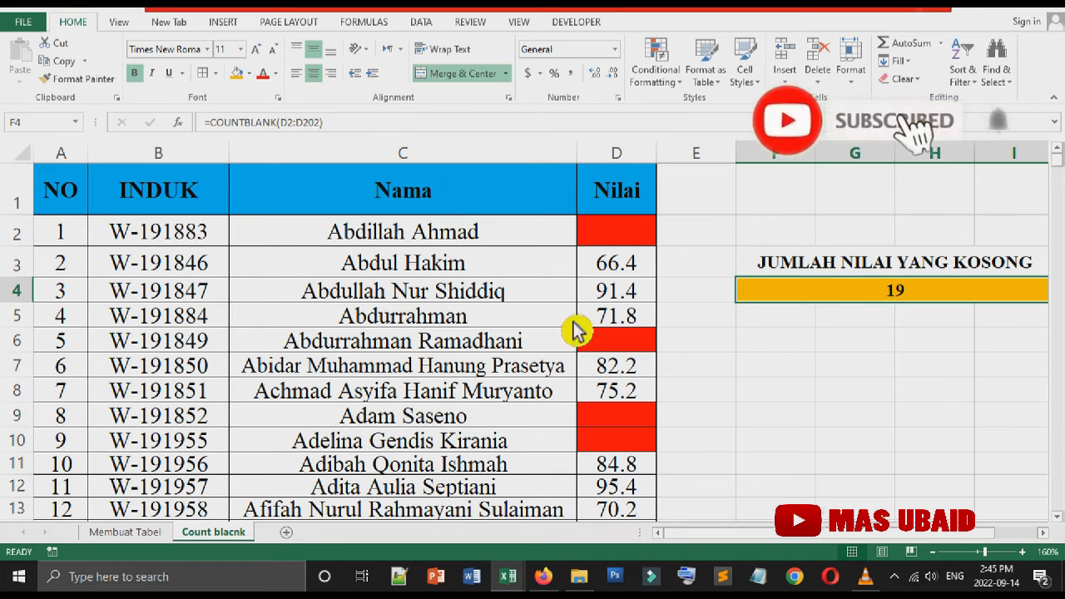
click(946, 323)
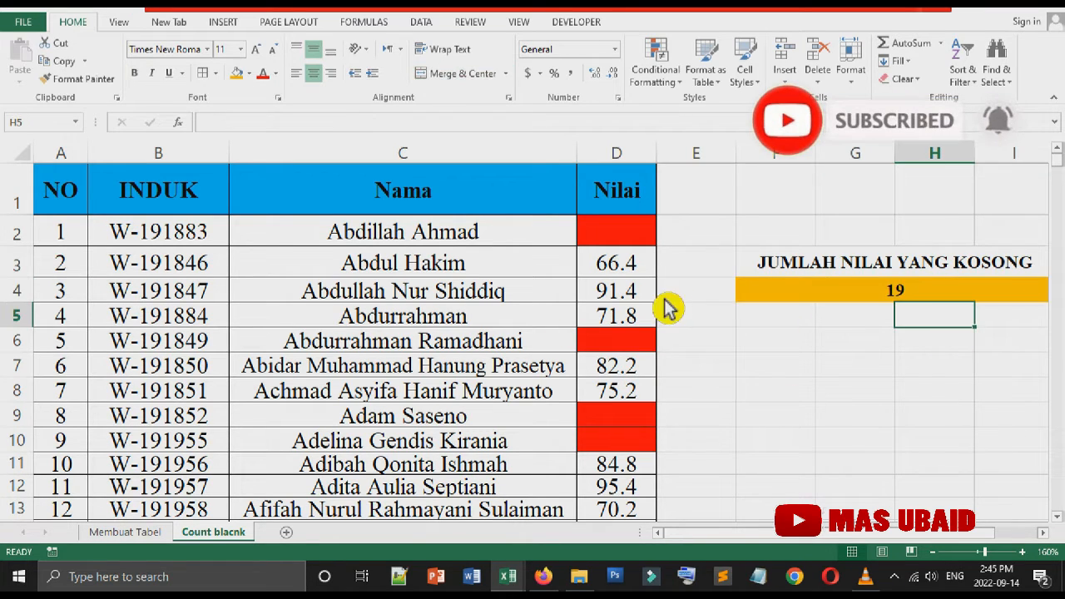
click(891, 323)
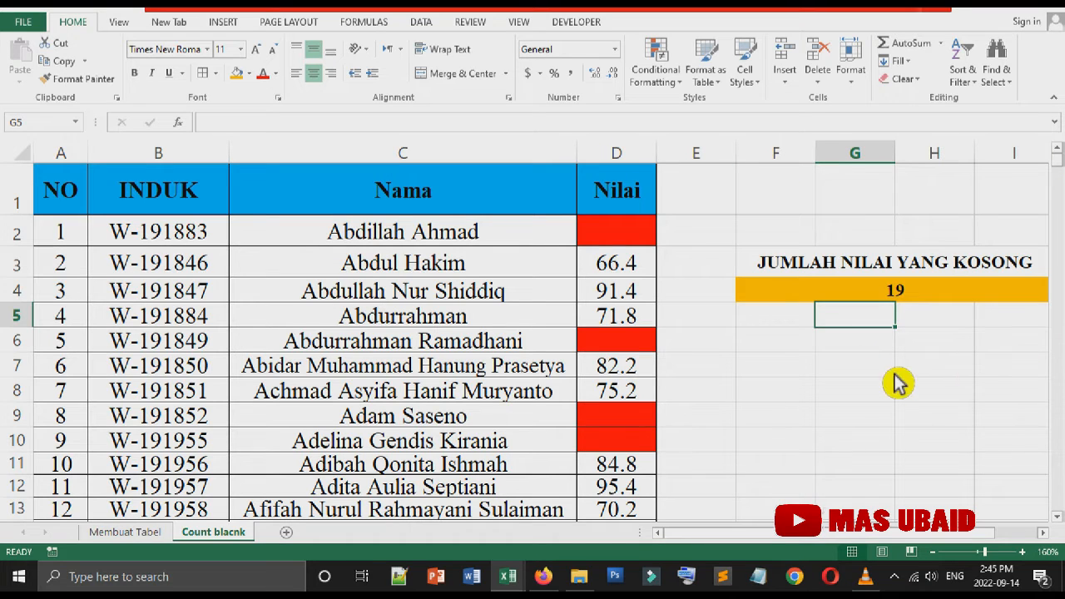
click(807, 323)
click(838, 376)
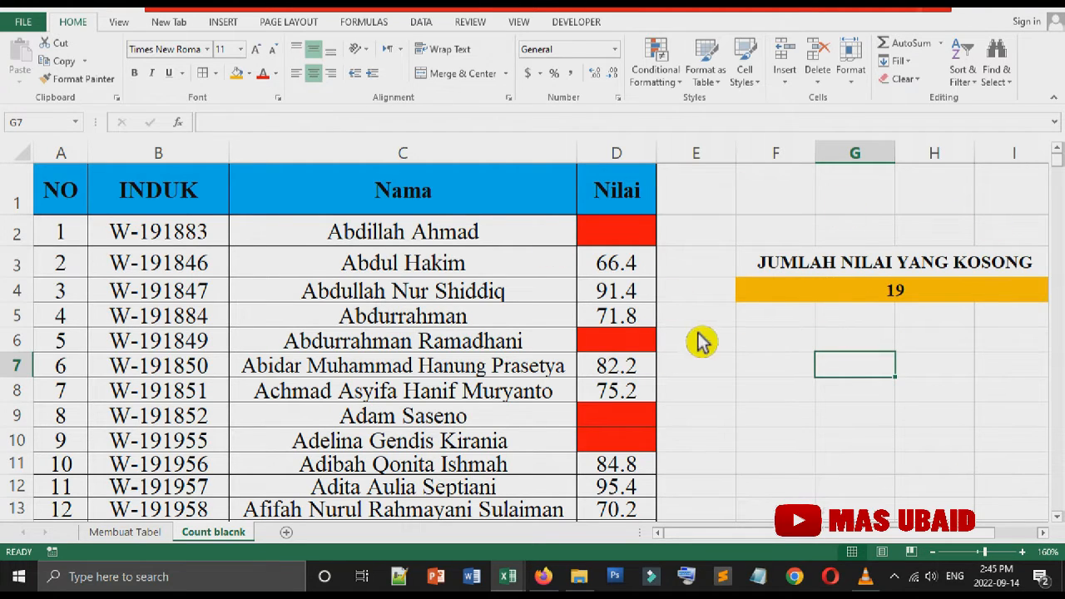
click(866, 576)
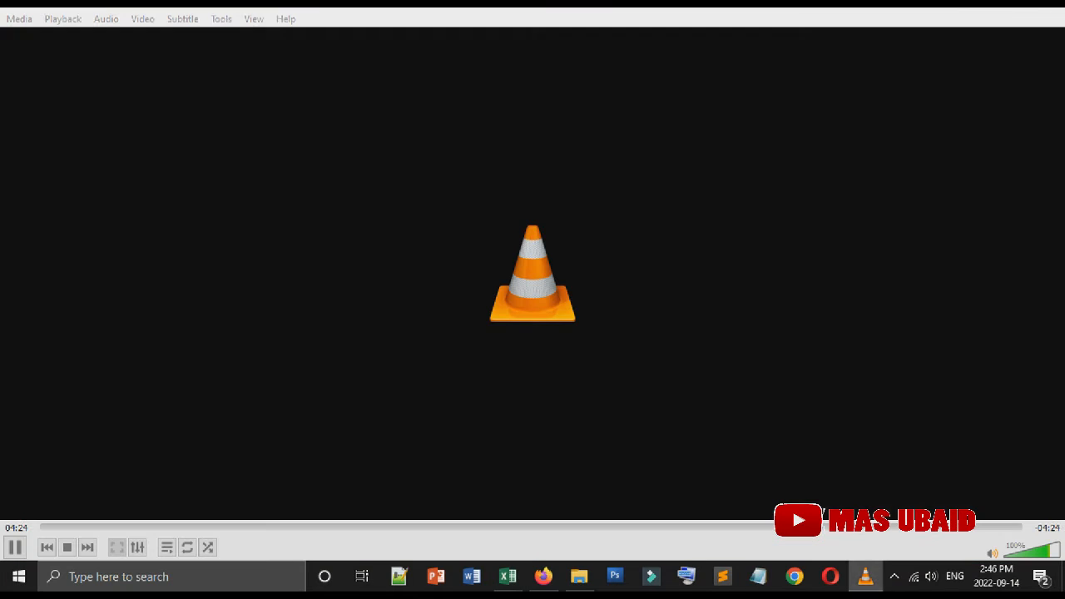